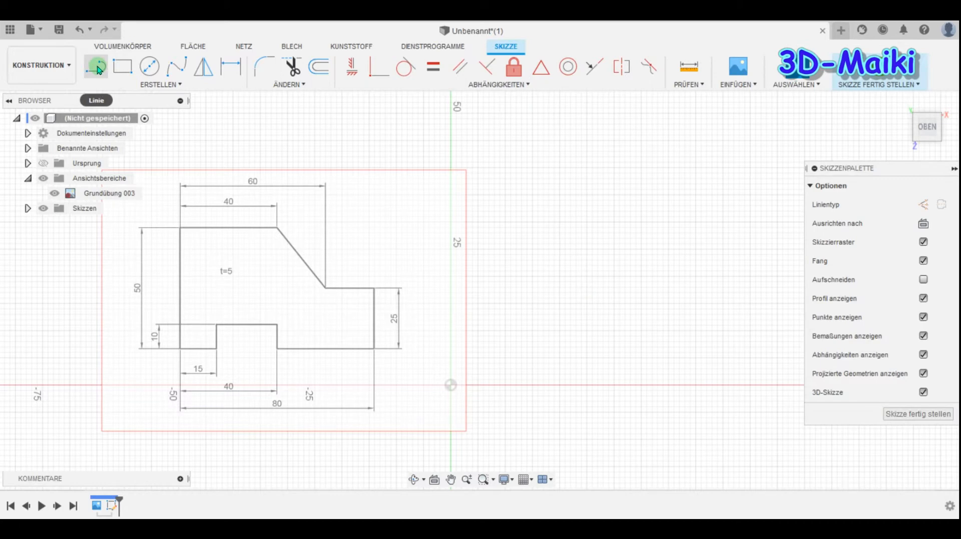
Step: Edit the Grundübung 003 canvas and move it about -8.1 mm in X and -4.4 mm in Y, clear of the origin axes
{"action": "left_click", "coordinate": [96, 67]}
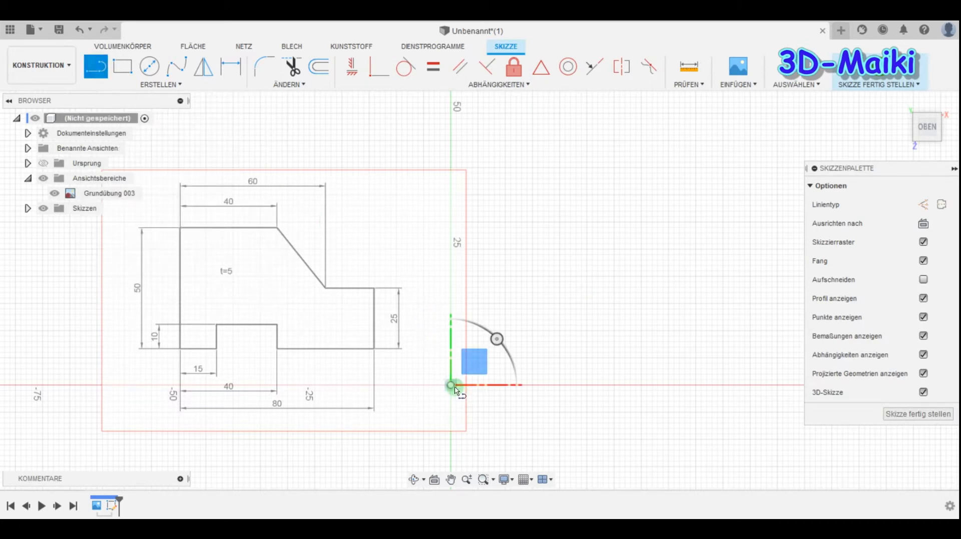
{"action": "left_click", "coordinate": [91, 123]}
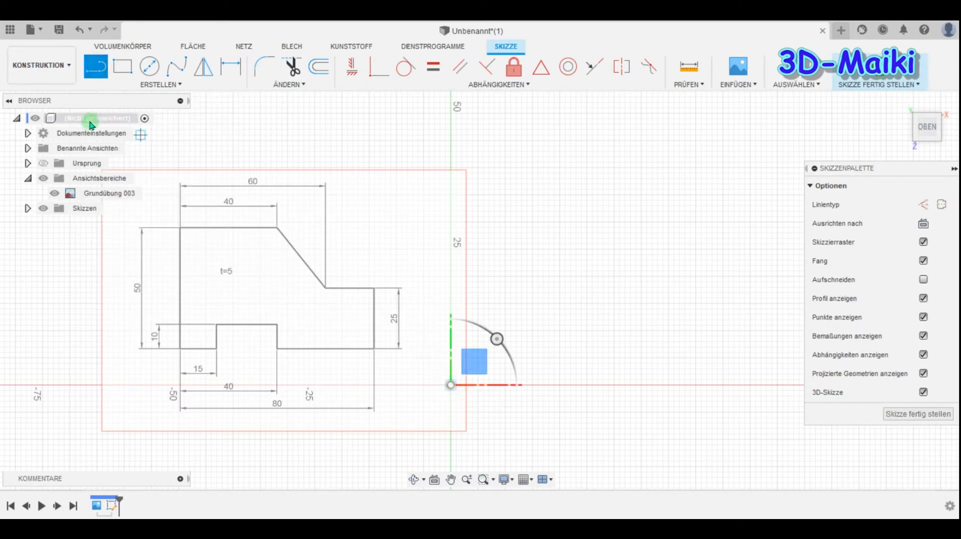
{"action": "left_click", "coordinate": [65, 196]}
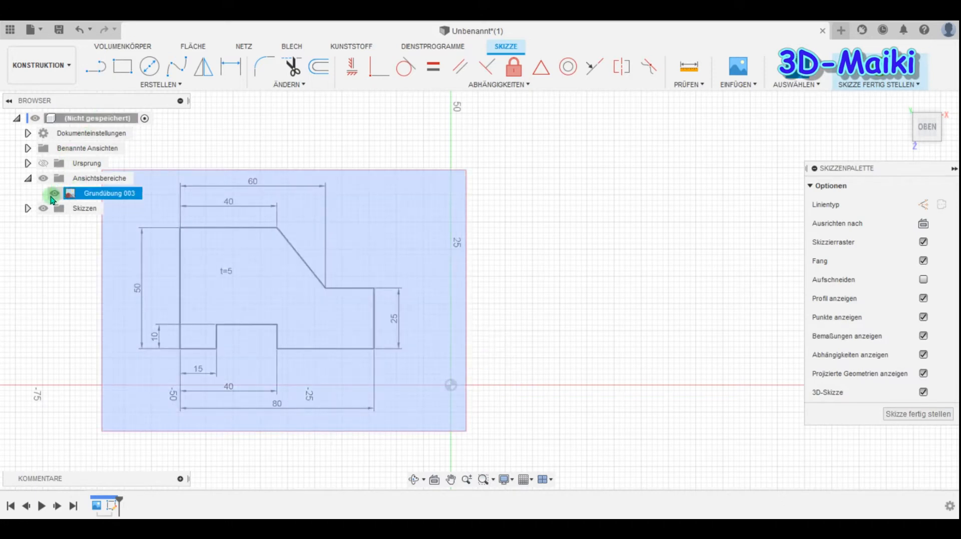
{"action": "right_click", "coordinate": [65, 195]}
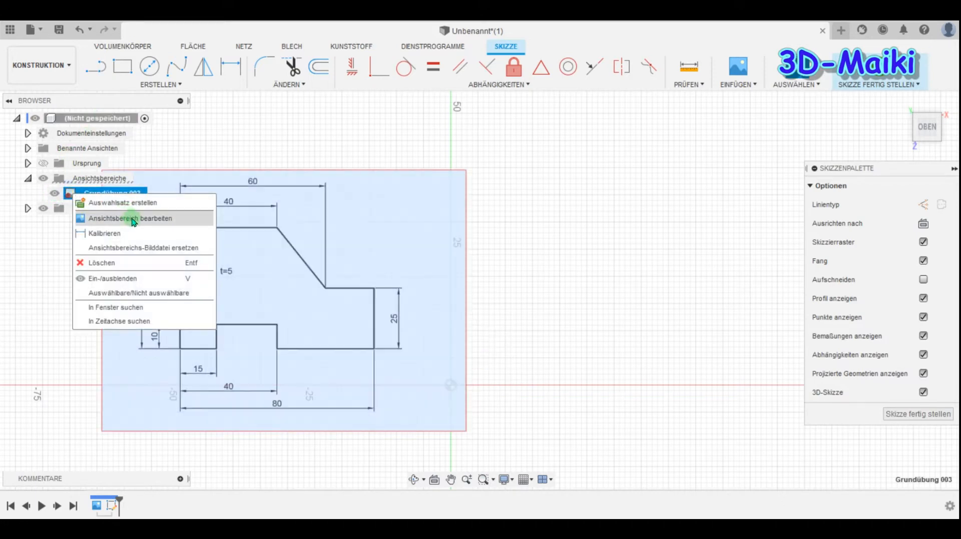
{"action": "left_click", "coordinate": [132, 219]}
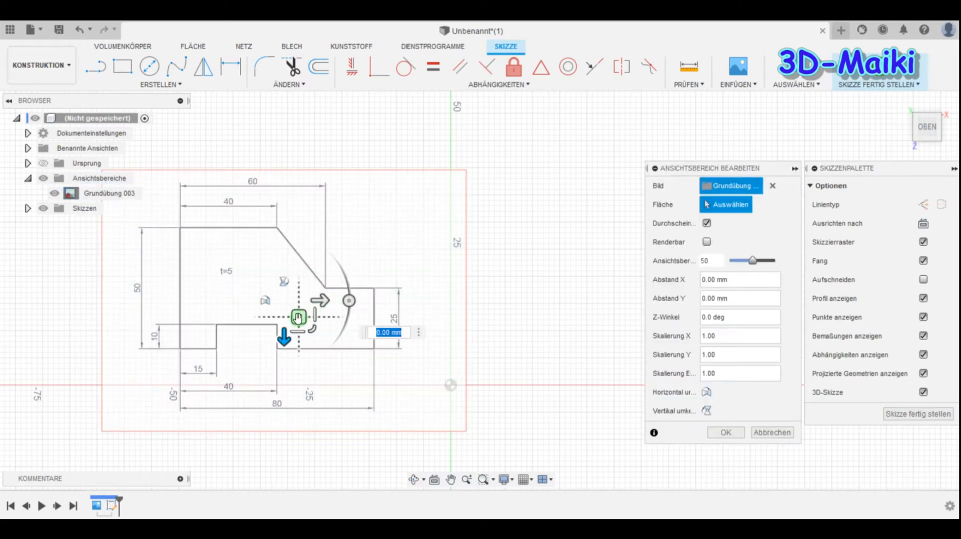
{"action": "mouse_move", "coordinate": [298, 317]}
{"action": "left_mouse_down"}
{"action": "mouse_move", "coordinate": [272, 298]}
{"action": "mouse_move", "coordinate": [273, 276]}
{"action": "left_mouse_up"}
{"action": "left_click", "coordinate": [423, 375]}
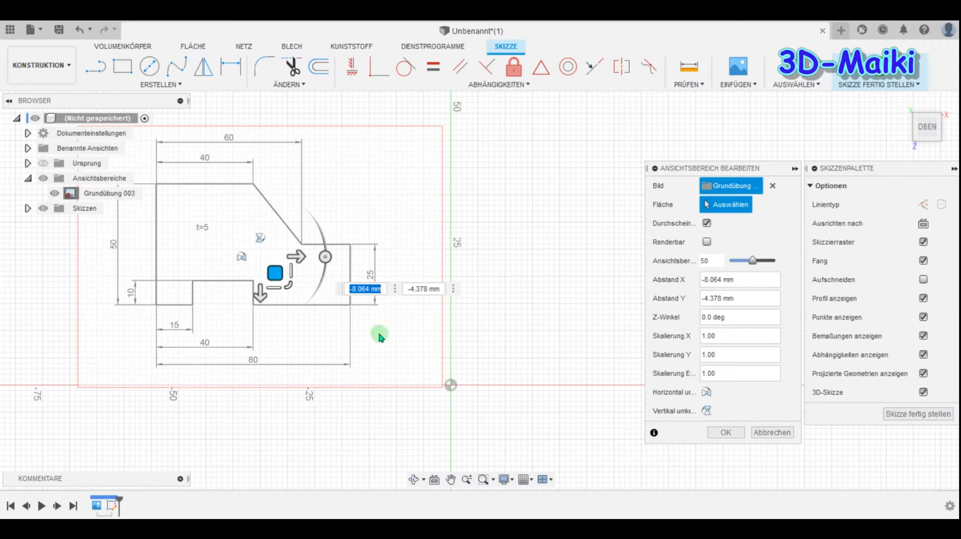
{"action": "left_click", "coordinate": [726, 433]}
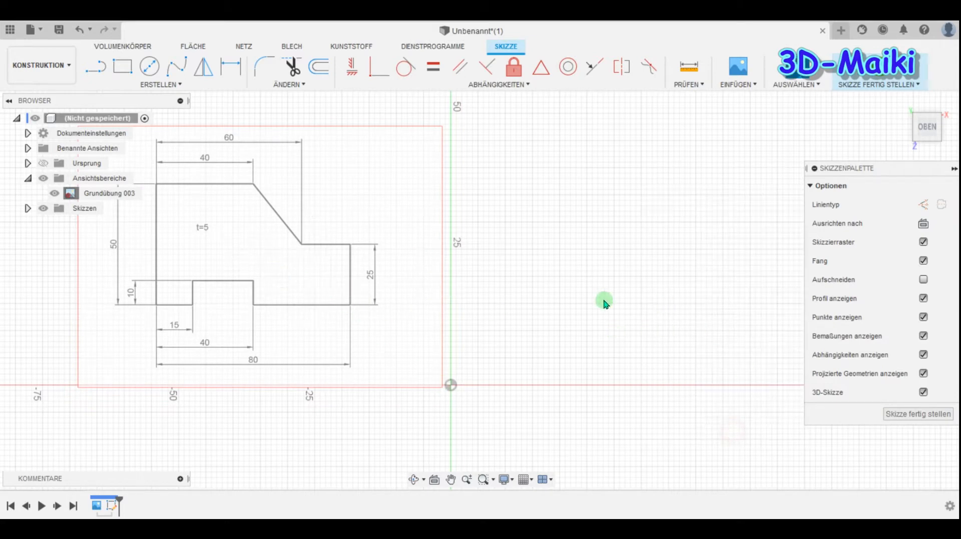
{"action": "left_click", "coordinate": [44, 209]}
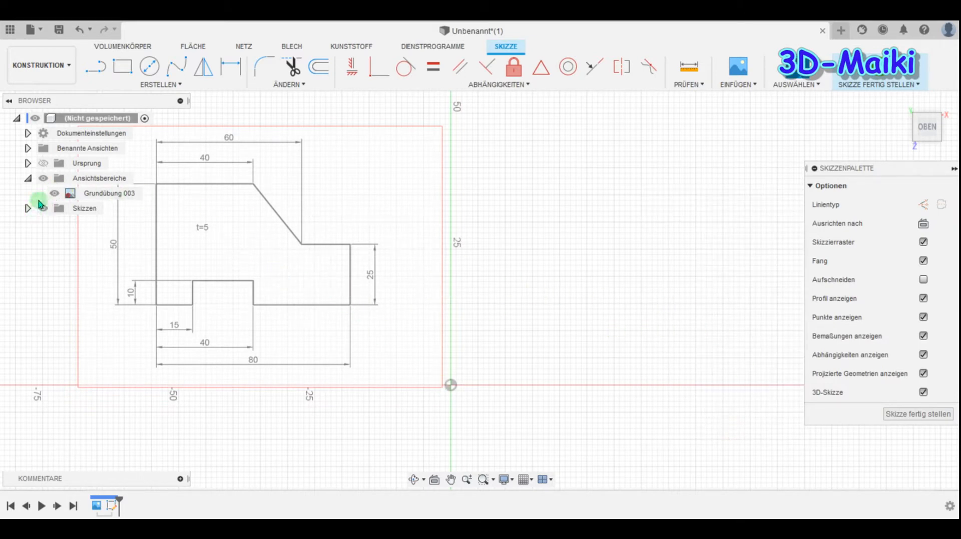
{"action": "left_click", "coordinate": [95, 65]}
{"action": "left_click", "coordinate": [400, 256]}
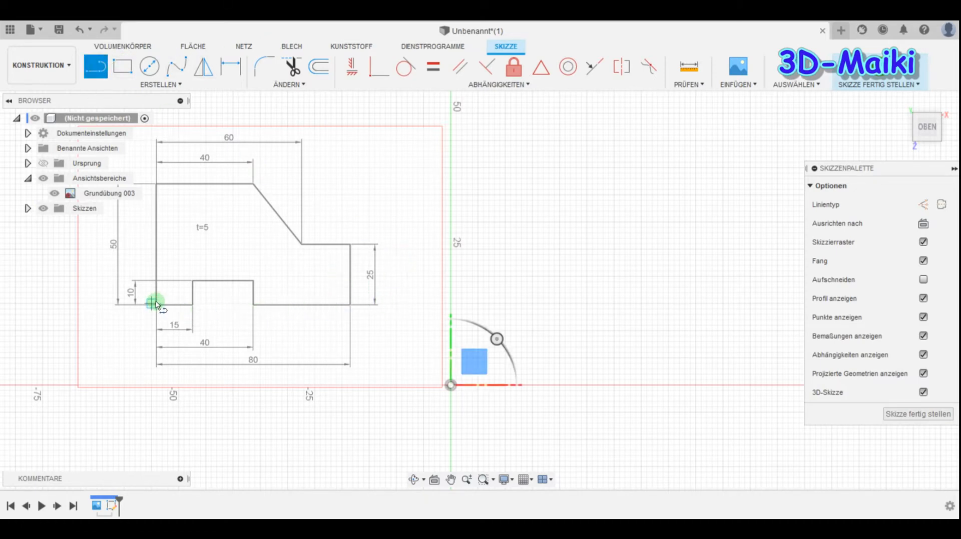
{"action": "left_click", "coordinate": [89, 62]}
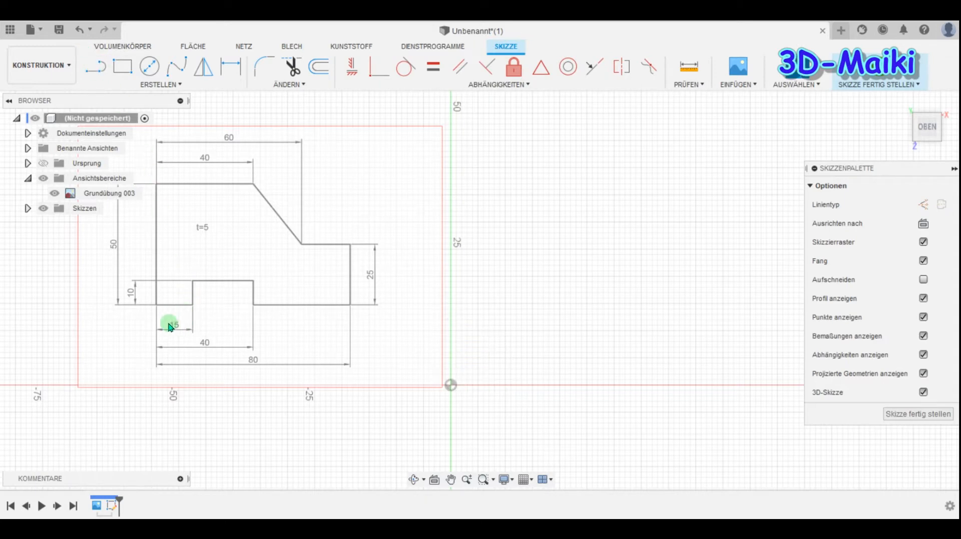
Step: Draw a 15 mm horizontal line from the origin along the X axis and place its dimension below the line
{"action": "left_click", "coordinate": [95, 66]}
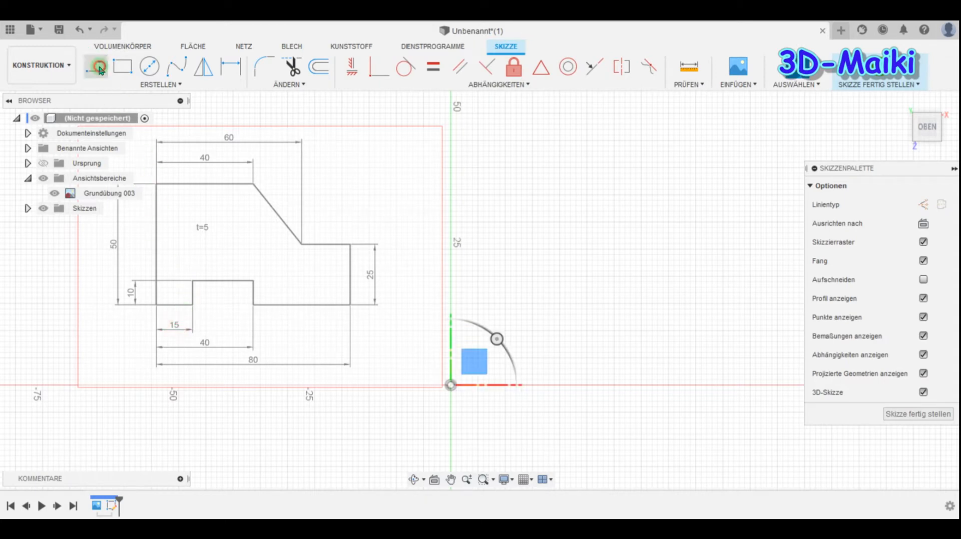
{"action": "left_click", "coordinate": [451, 386]}
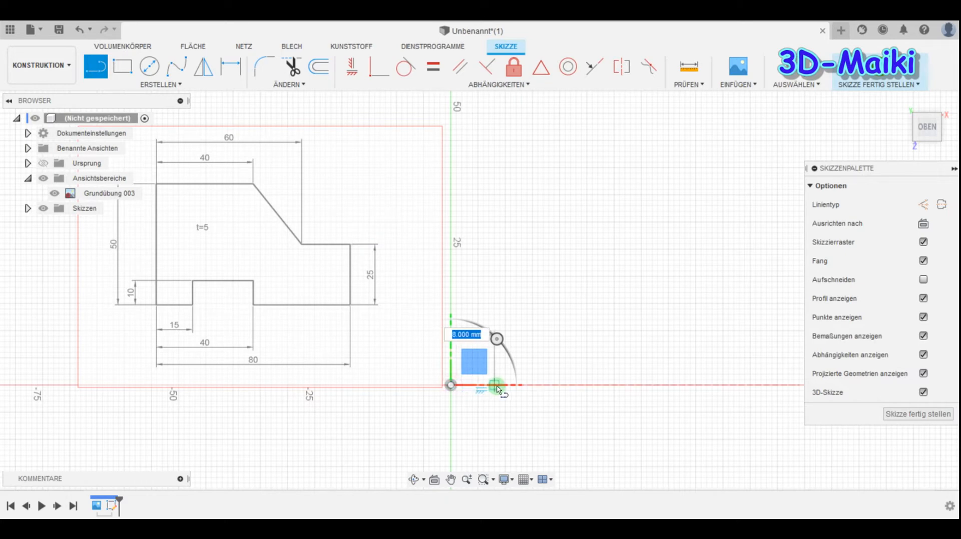
{"action": "type", "text": "15"}
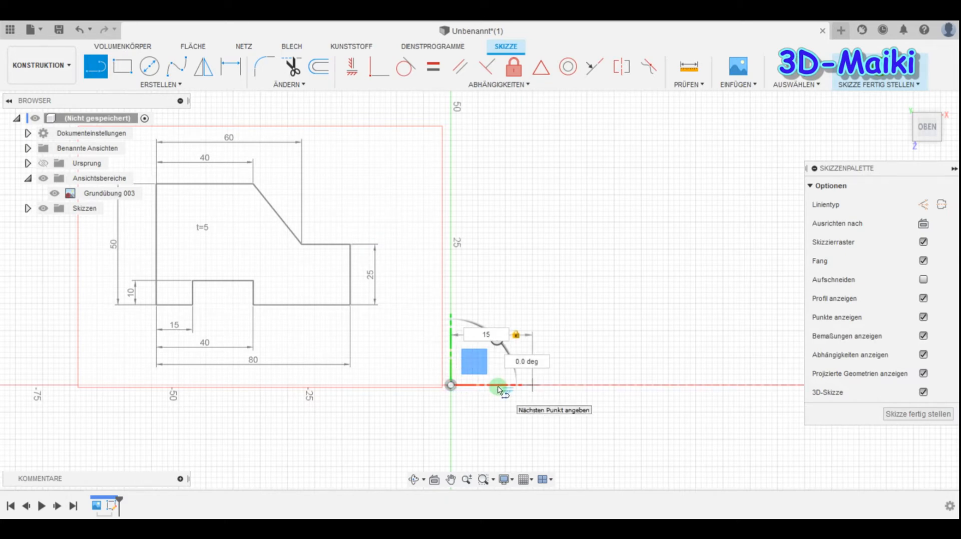
{"action": "key", "text": "Return"}
{"action": "key", "text": "Escape"}
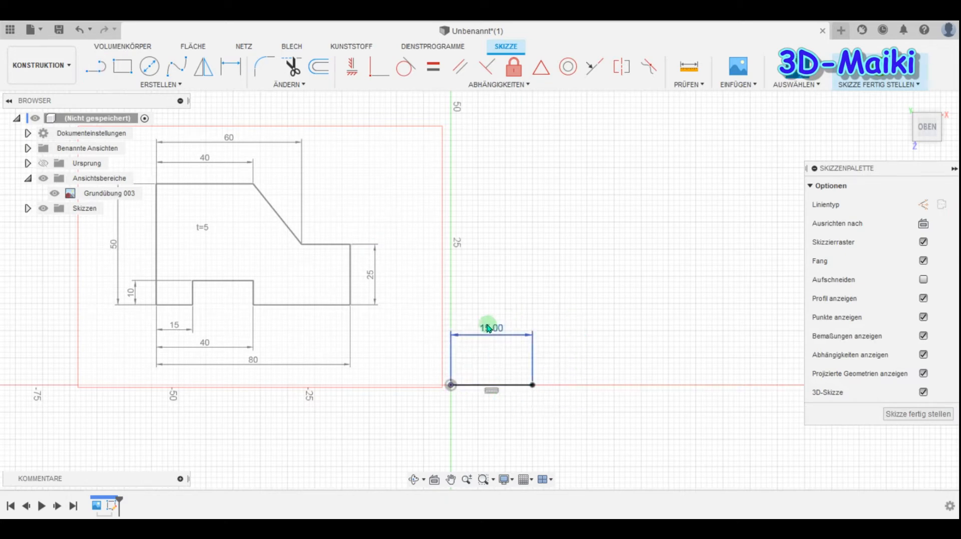
{"action": "left_click_drag", "start_coordinate": [501, 375], "coordinate": [490, 419]}
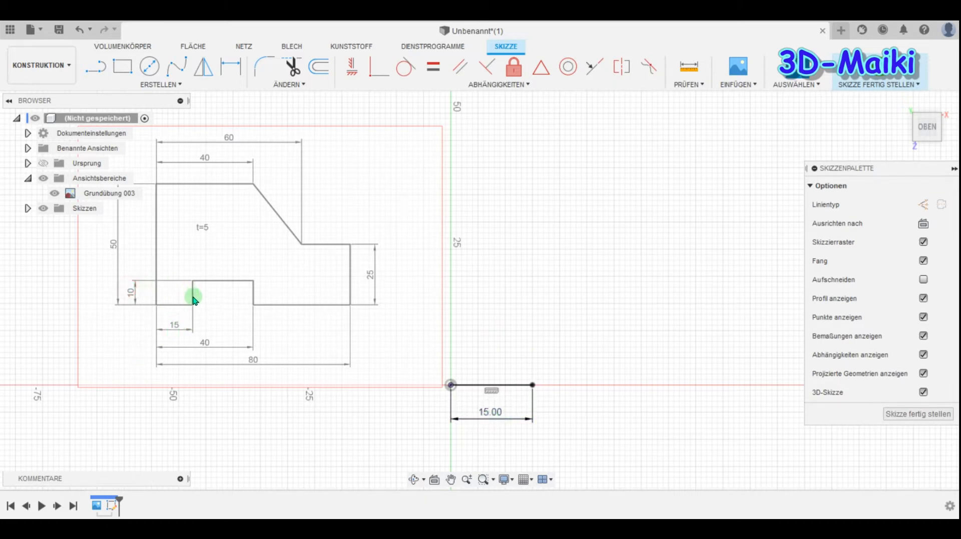
Step: Draw a 10 mm vertical line upward from the free end of the 15 mm line and place its dimension beyond the Y axis
{"action": "left_click", "coordinate": [95, 67]}
{"action": "left_click", "coordinate": [450, 385]}
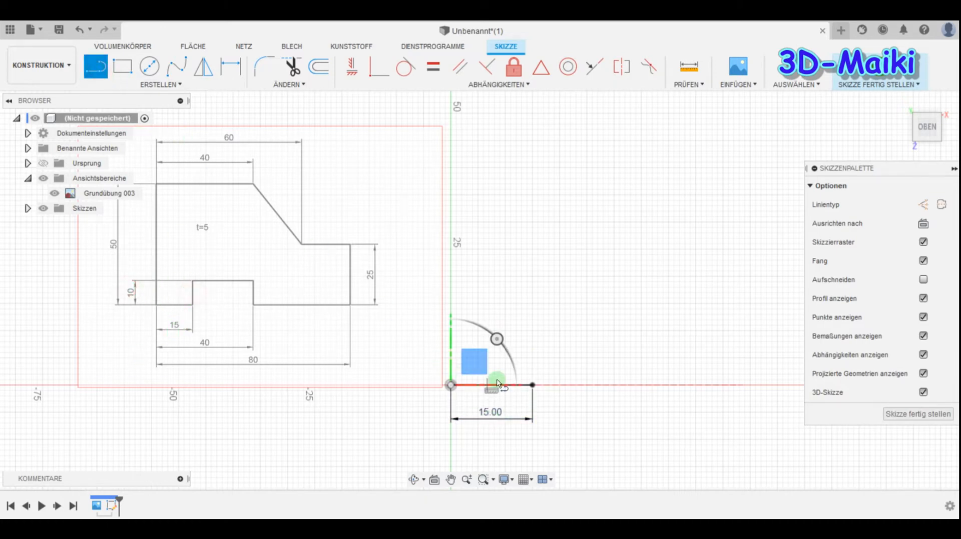
{"action": "left_click", "coordinate": [531, 386]}
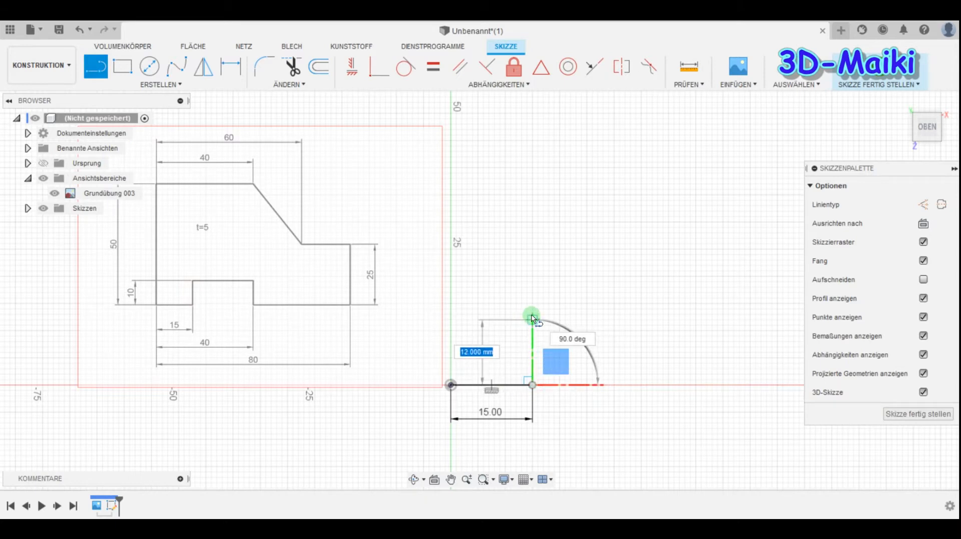
{"action": "type", "text": "1"}
{"action": "key", "text": "Tab"}
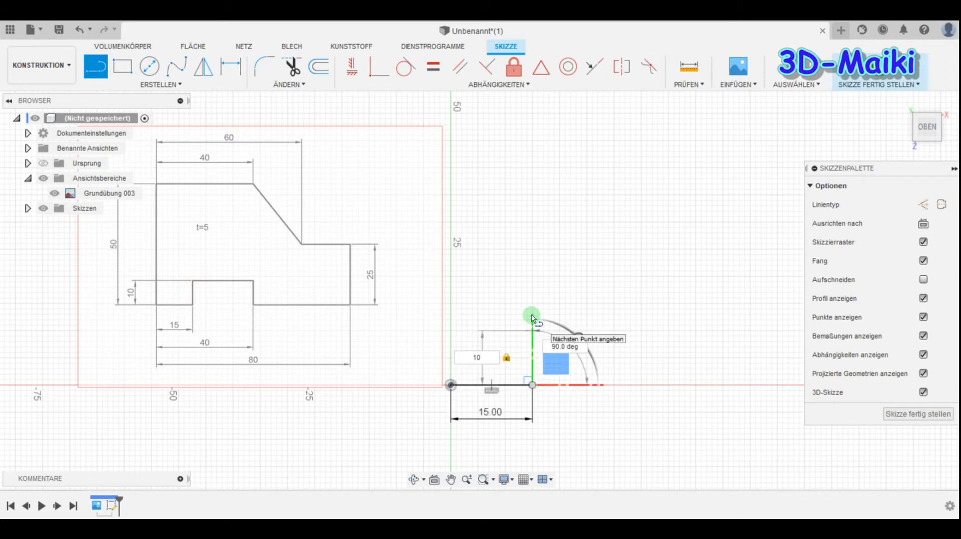
{"action": "double_click", "coordinate": [531, 318]}
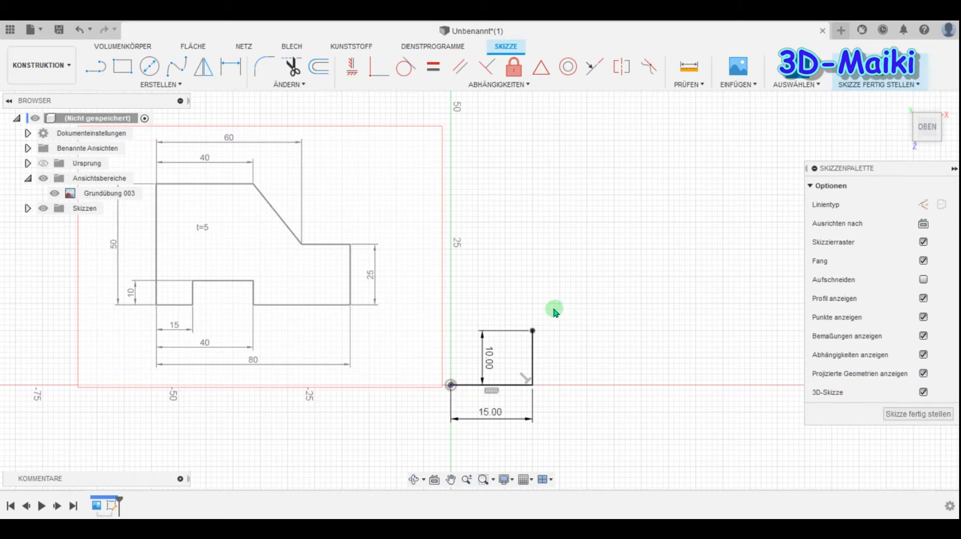
{"action": "left_click_drag", "start_coordinate": [486, 350], "coordinate": [405, 356]}
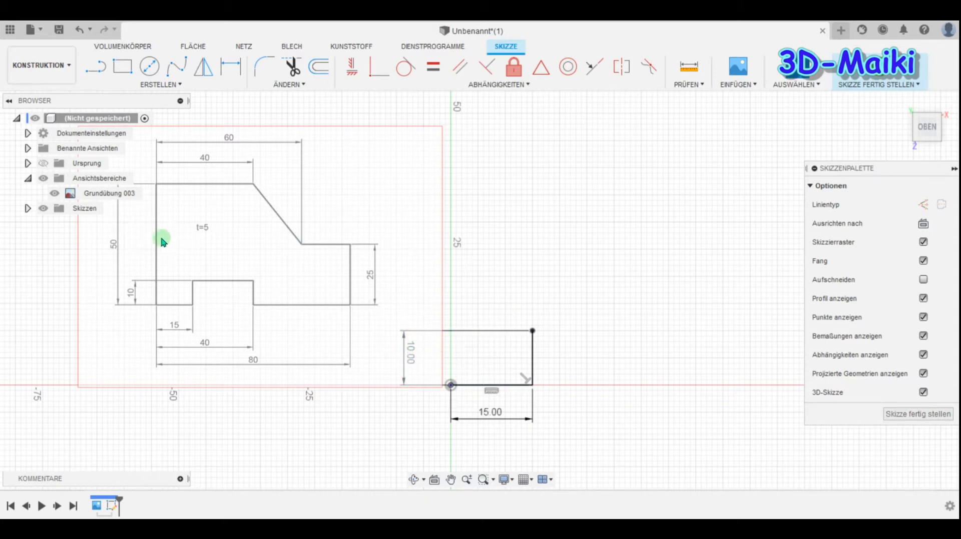
Step: Draw a 50 mm vertical line upward from the origin and move its dimension outward, clear of the 10 mm dimension
{"action": "middle_click_drag", "start_coordinate": [219, 240], "coordinate": [255, 248]}
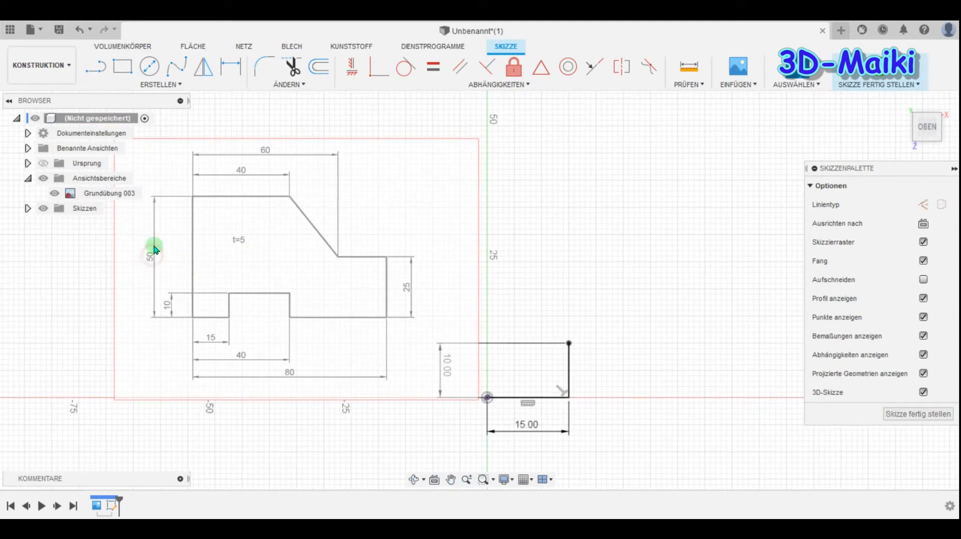
{"action": "left_click", "coordinate": [95, 66]}
{"action": "left_click", "coordinate": [480, 393]}
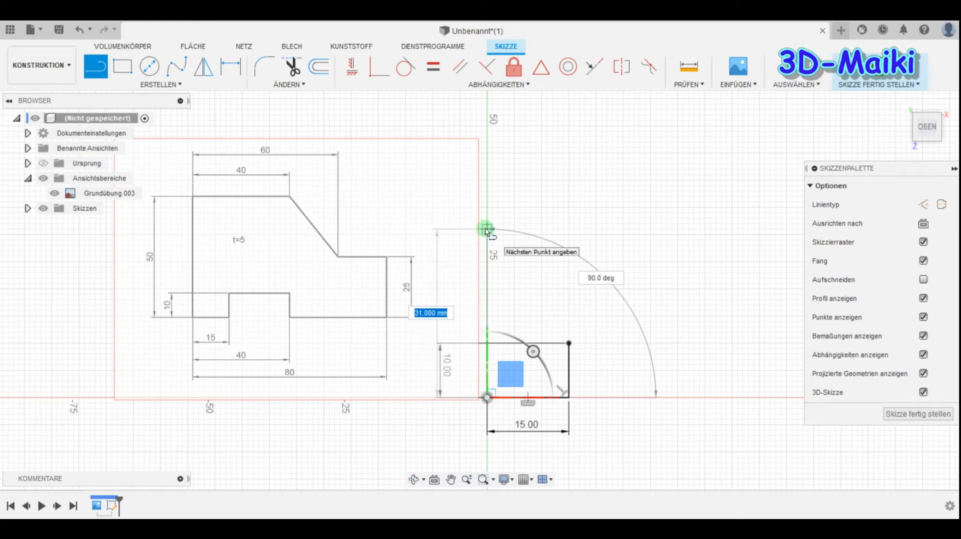
{"action": "type", "text": "50"}
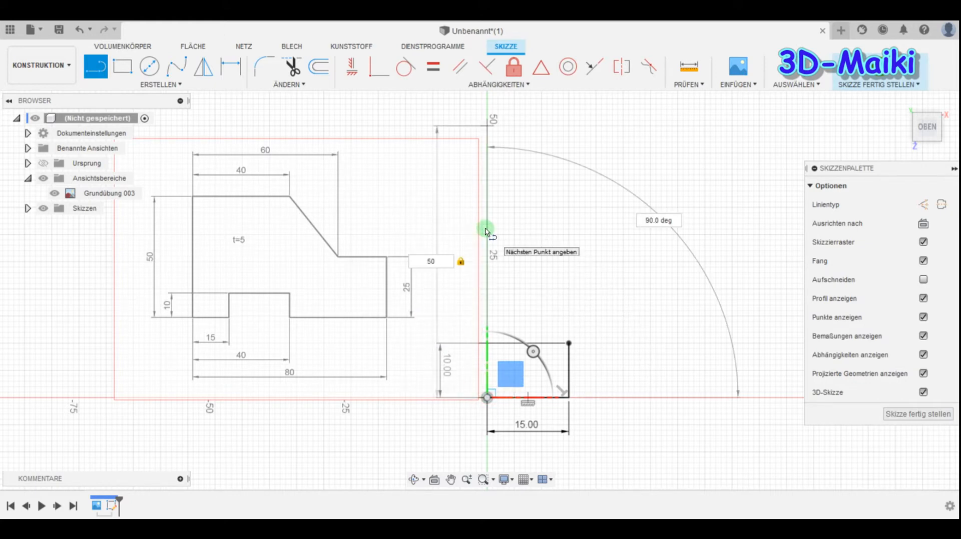
{"action": "key", "text": "Return"}
{"action": "key", "text": "Escape"}
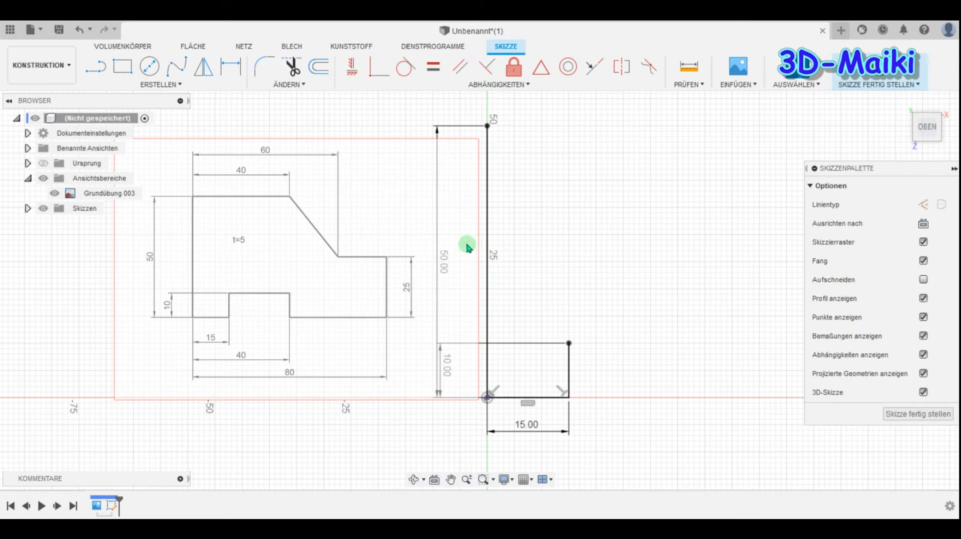
{"action": "left_click_drag", "start_coordinate": [441, 253], "coordinate": [428, 241]}
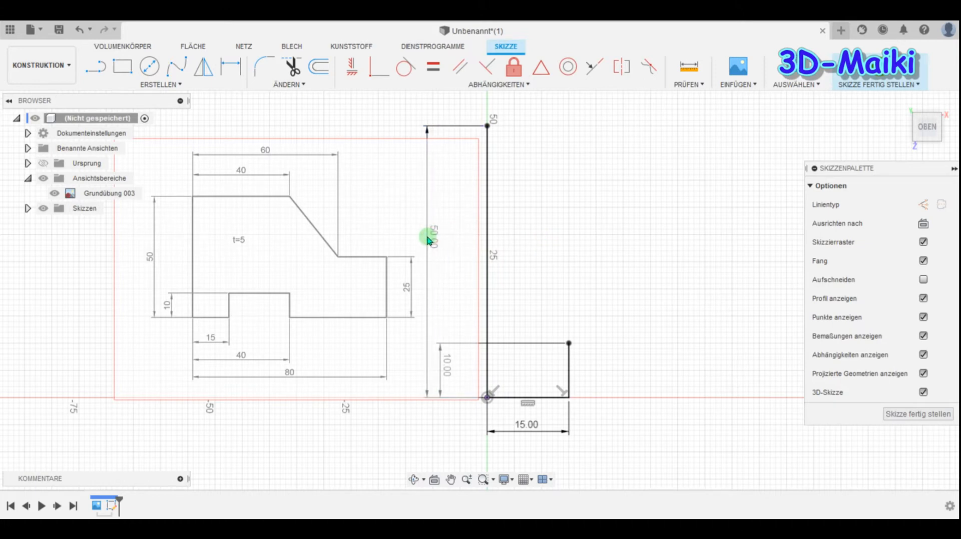
{"action": "left_click", "coordinate": [574, 234]}
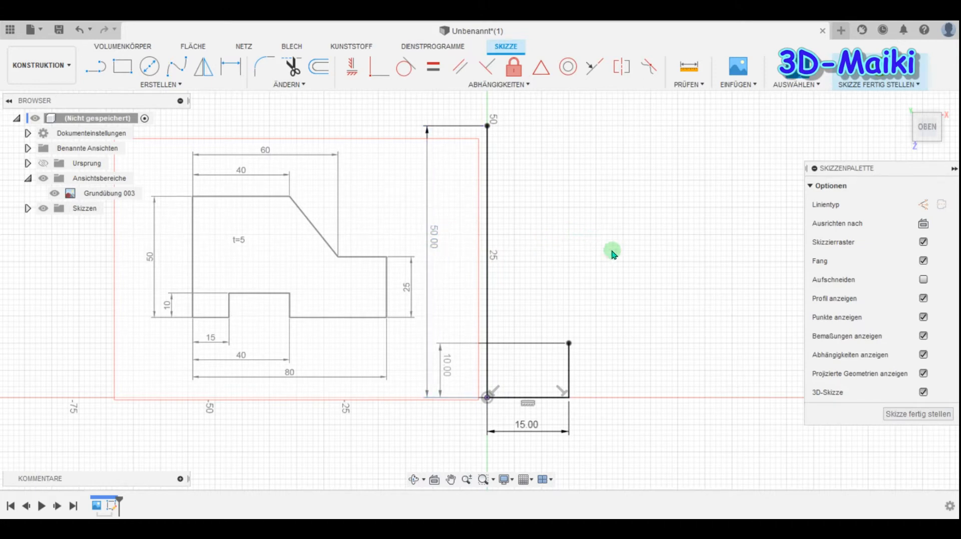
Step: Draw a 25 mm horizontal line away from the Y axis, starting at the upper end of the 10 mm line, and delete its dimension
{"action": "mouse_move", "coordinate": [679, 355]}
{"action": "middle_mouse_down"}
{"action": "mouse_move", "coordinate": [624, 351]}
{"action": "mouse_move", "coordinate": [615, 373]}
{"action": "mouse_move", "coordinate": [635, 390]}
{"action": "mouse_move", "coordinate": [633, 383]}
{"action": "middle_mouse_up"}
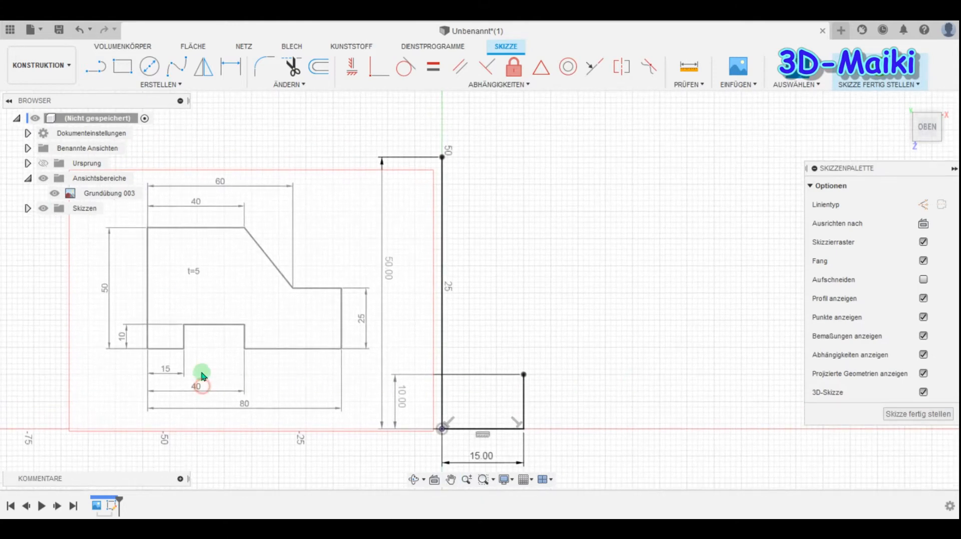
{"action": "key", "text": "l"}
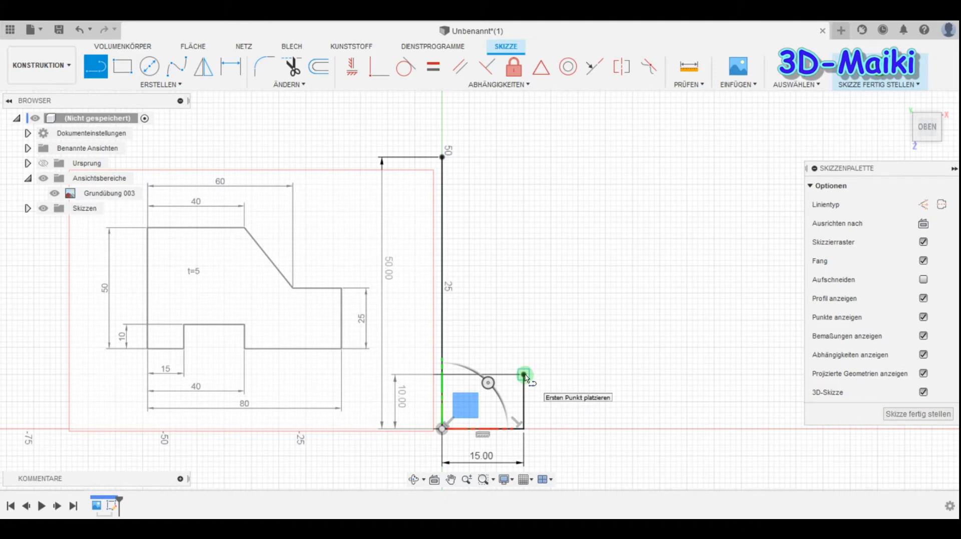
{"action": "left_click", "coordinate": [524, 375]}
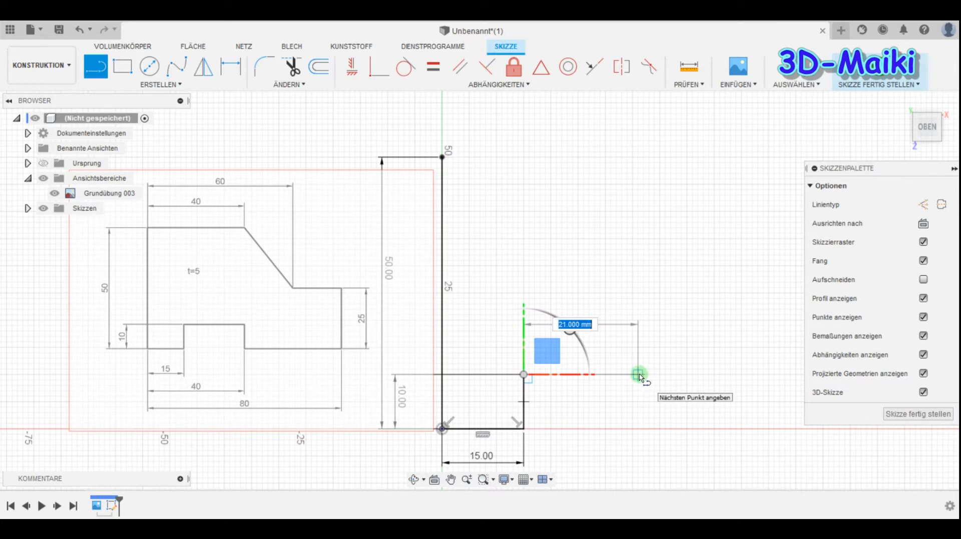
{"action": "key", "text": "Tab"}
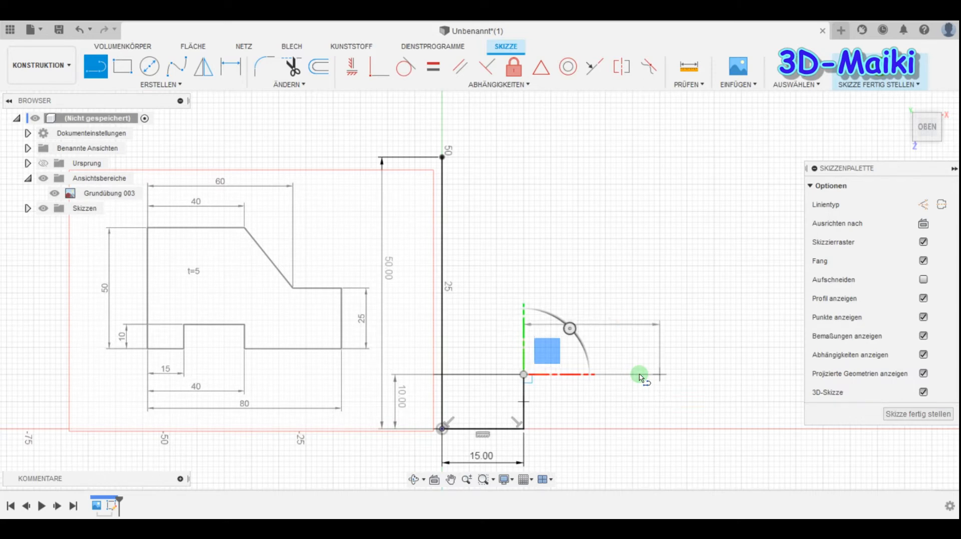
{"action": "key", "text": "Return"}
{"action": "key", "text": "Escape"}
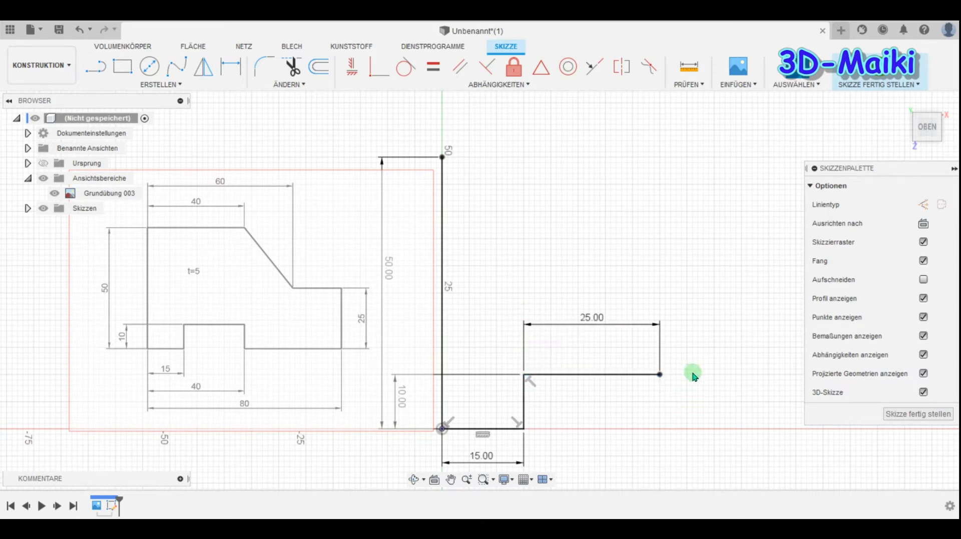
{"action": "left_click", "coordinate": [614, 325]}
{"action": "key", "text": "Delete"}
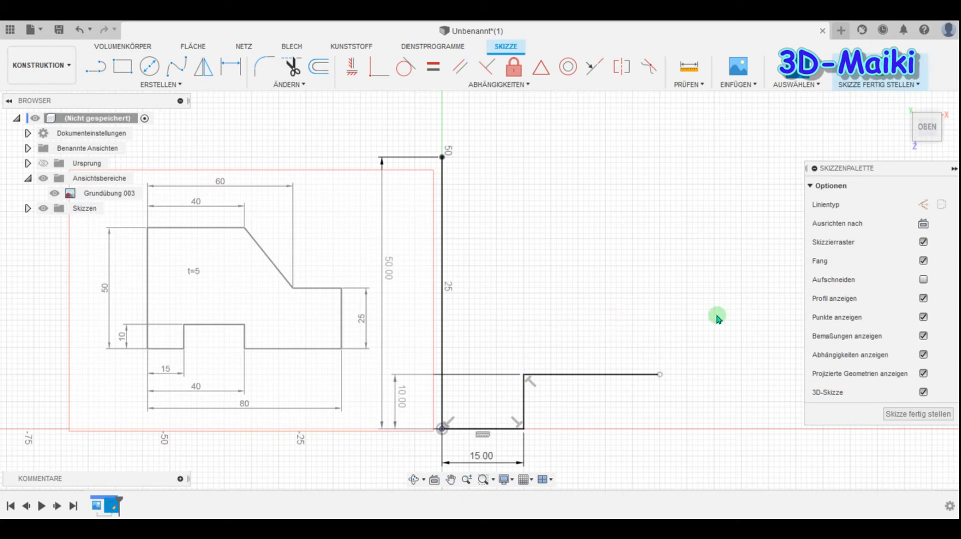
Step: Draw a 10 mm vertical line from the free end of the notch's upper edge down to the X axis
{"action": "left_click", "coordinate": [100, 73]}
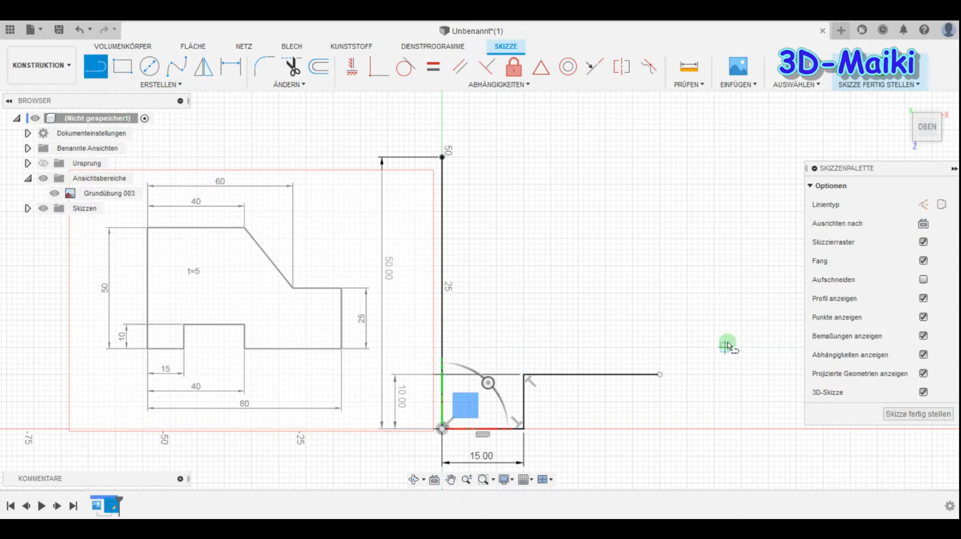
{"action": "left_click", "coordinate": [660, 375]}
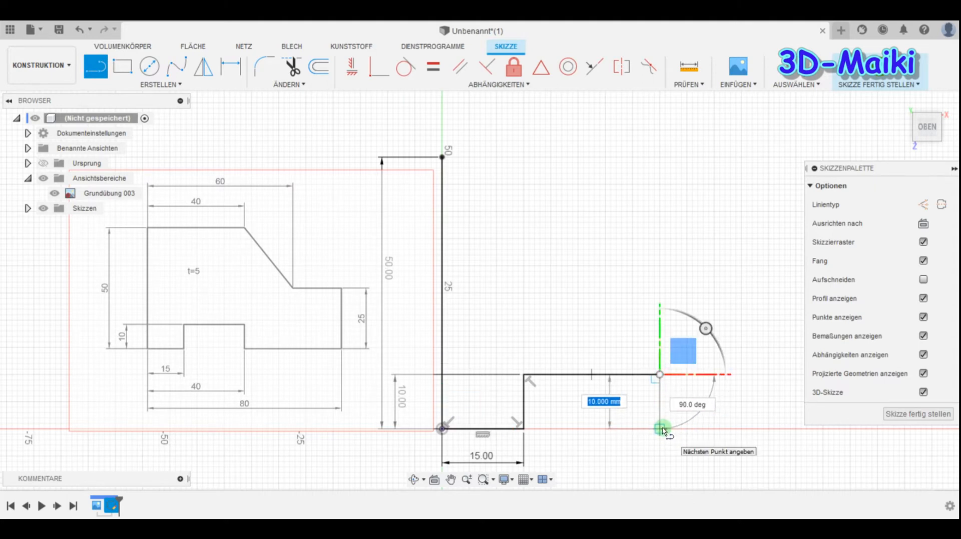
{"action": "left_click", "coordinate": [661, 429]}
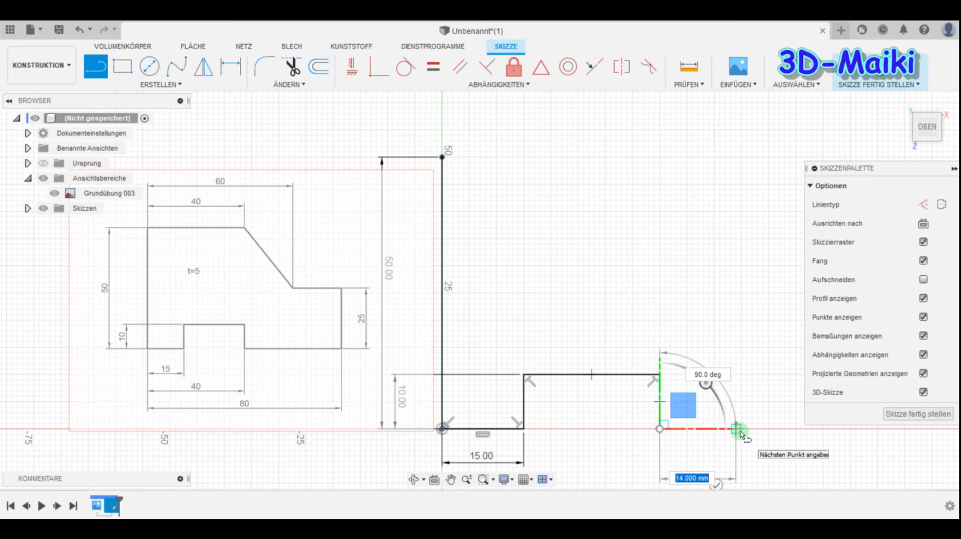
Step: Draw a 40 mm horizontal line along the X axis from the lower end of the notch's far side and delete its dimension
{"action": "type", "text": "4"}
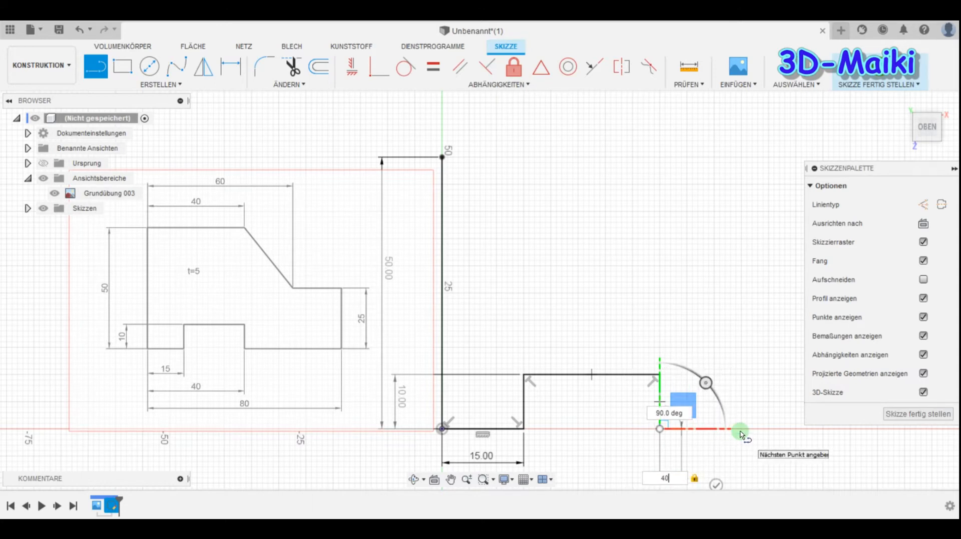
{"action": "type", "text": "0"}
{"action": "key", "text": "Return"}
{"action": "key", "text": "Escape"}
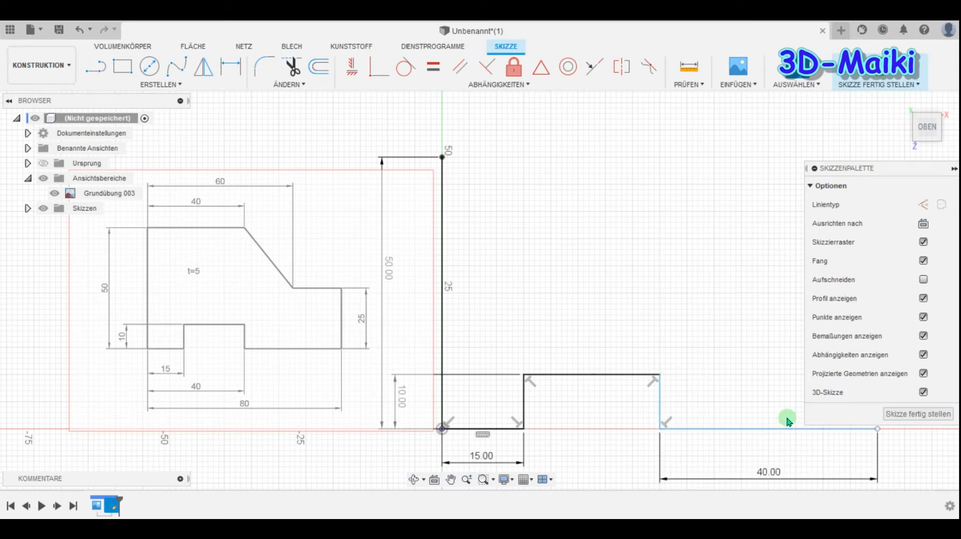
{"action": "scroll", "coordinate": [733, 332], "scroll_direction": "down", "scroll_amount": 2}
{"action": "mouse_move", "coordinate": [731, 335]}
{"action": "middle_mouse_down"}
{"action": "mouse_move", "coordinate": [669, 259]}
{"action": "mouse_move", "coordinate": [638, 291]}
{"action": "middle_mouse_up"}
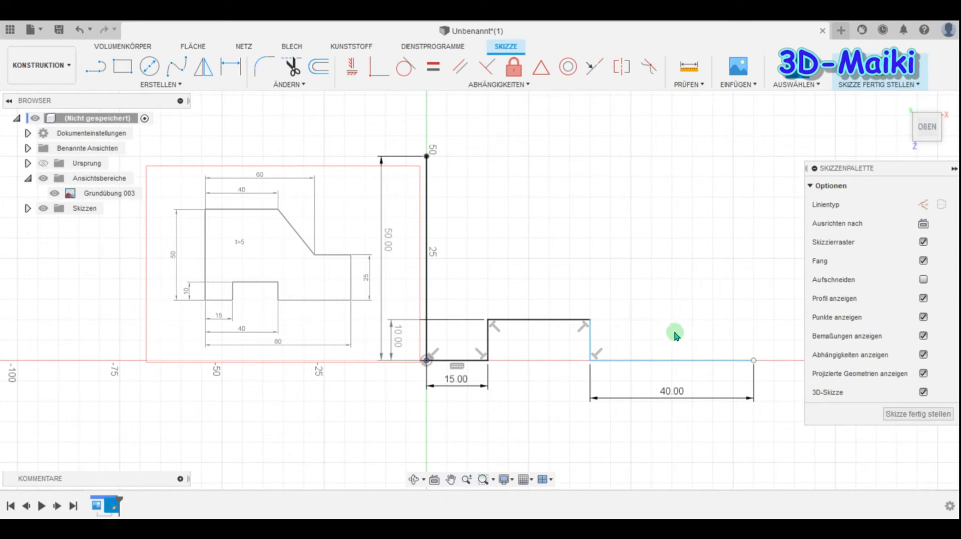
{"action": "left_click", "coordinate": [673, 393]}
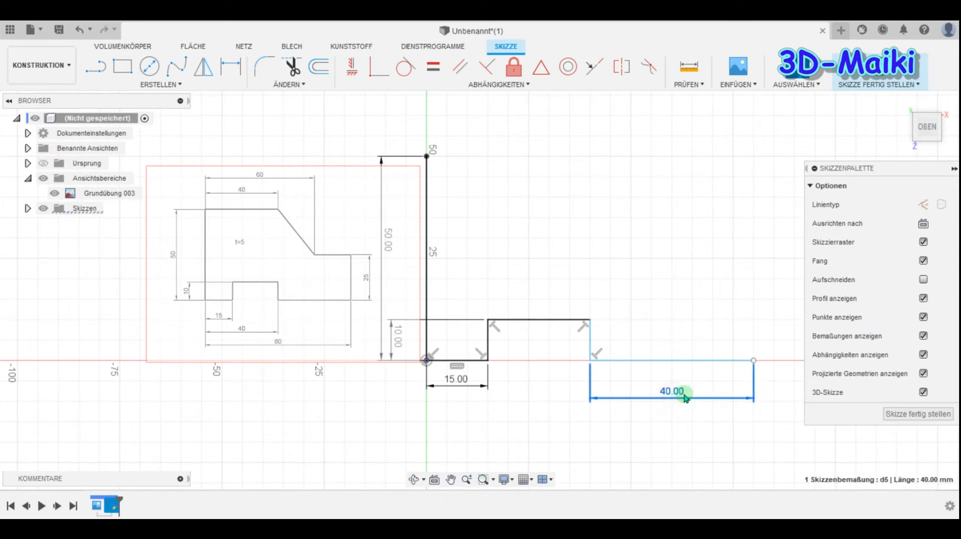
{"action": "key", "text": "Delete"}
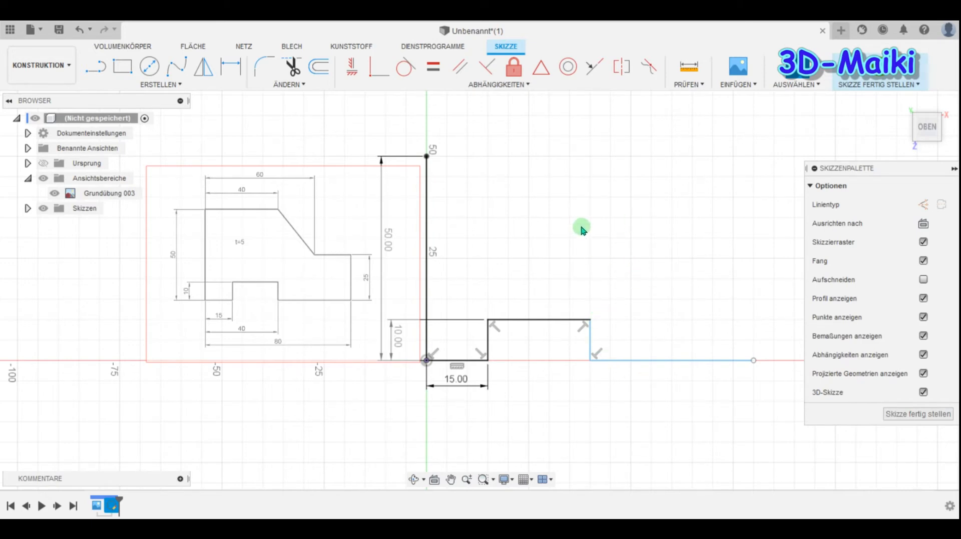
Step: Add a 40 mm horizontal dimension from the 50 mm vertical line to the notch's far side, placed below the 15 mm dimension
{"action": "left_click", "coordinate": [231, 66]}
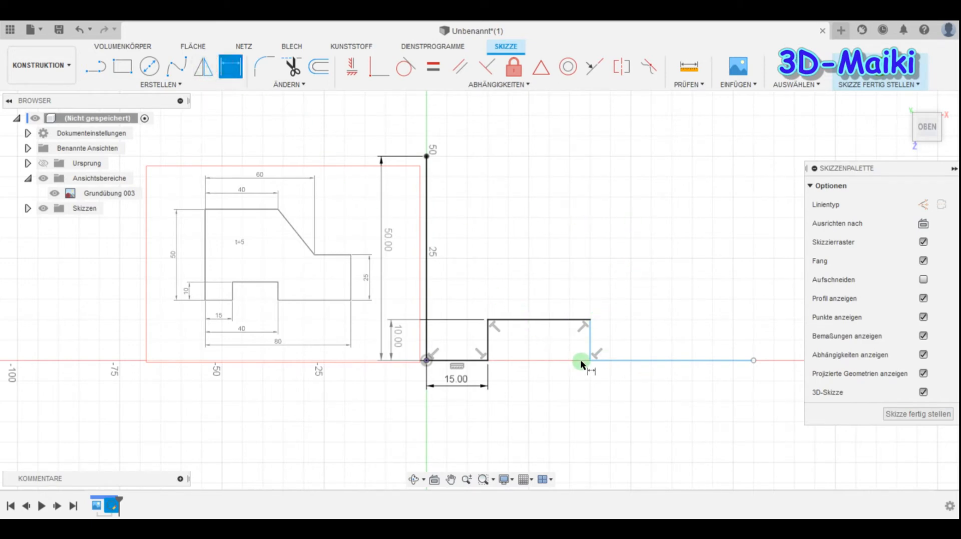
{"action": "left_click", "coordinate": [590, 348]}
{"action": "left_click", "coordinate": [425, 337]}
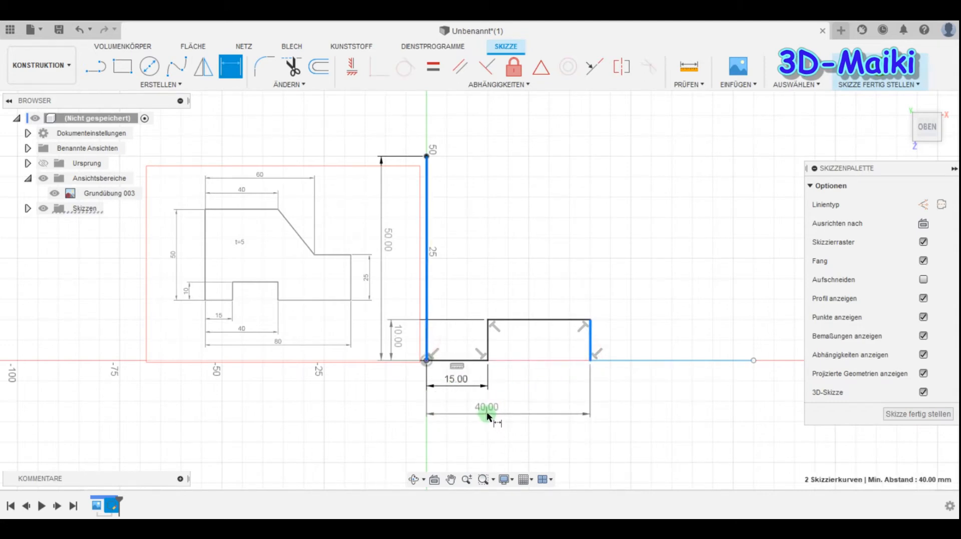
{"action": "left_click", "coordinate": [487, 412]}
{"action": "key", "text": "Return"}
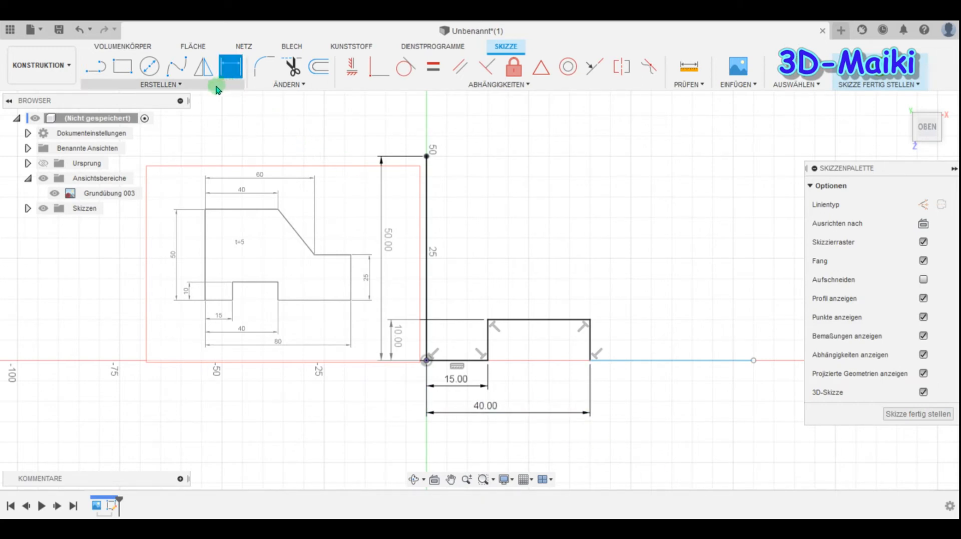
Step: Add an 80 mm overall width dimension from the 50 mm vertical line to the baseline's free end, below the 40 mm dimension
{"action": "left_click", "coordinate": [426, 312]}
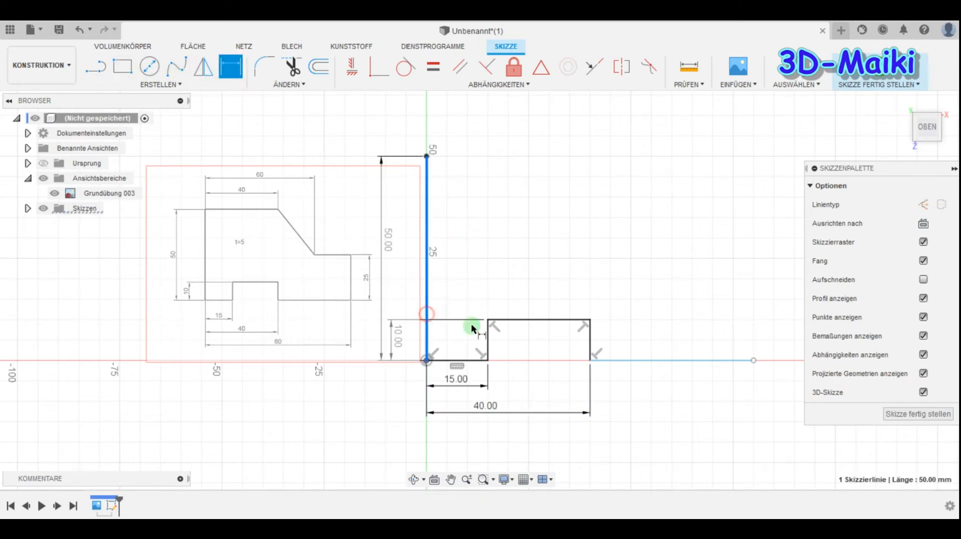
{"action": "left_click", "coordinate": [753, 361]}
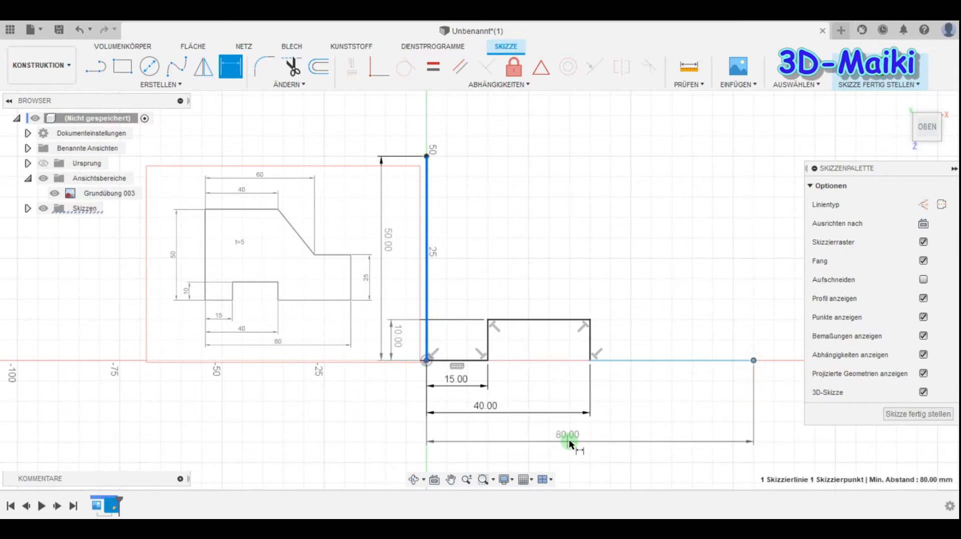
{"action": "left_click", "coordinate": [615, 434]}
{"action": "key", "text": "Return"}
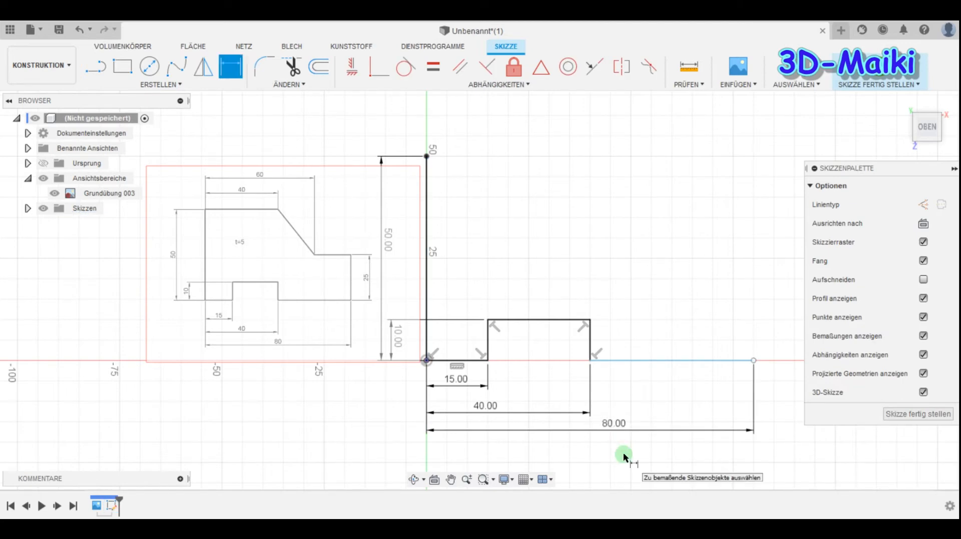
Step: Draw a 25 mm vertical line upward from the baseline's free end and move its dimension outside the outline
{"action": "left_click", "coordinate": [95, 70]}
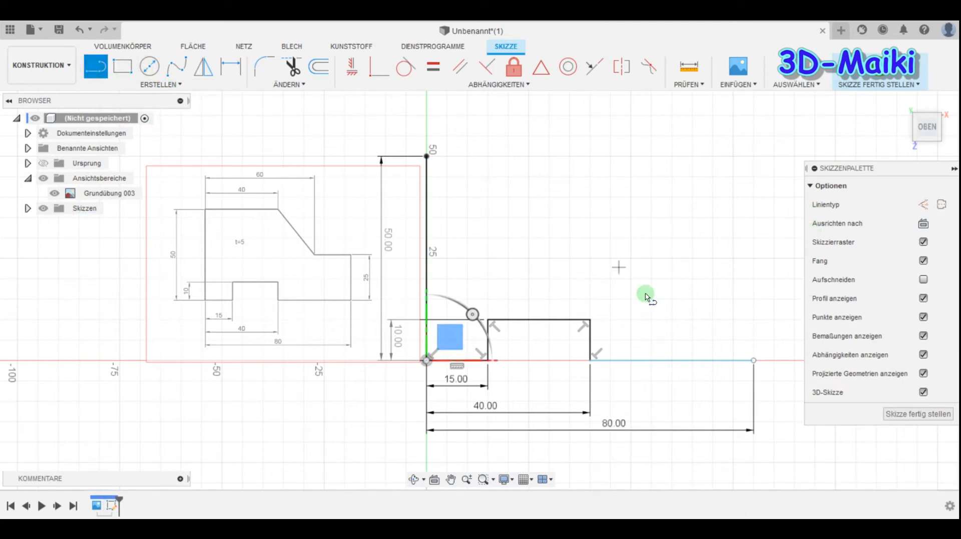
{"action": "left_click", "coordinate": [754, 360]}
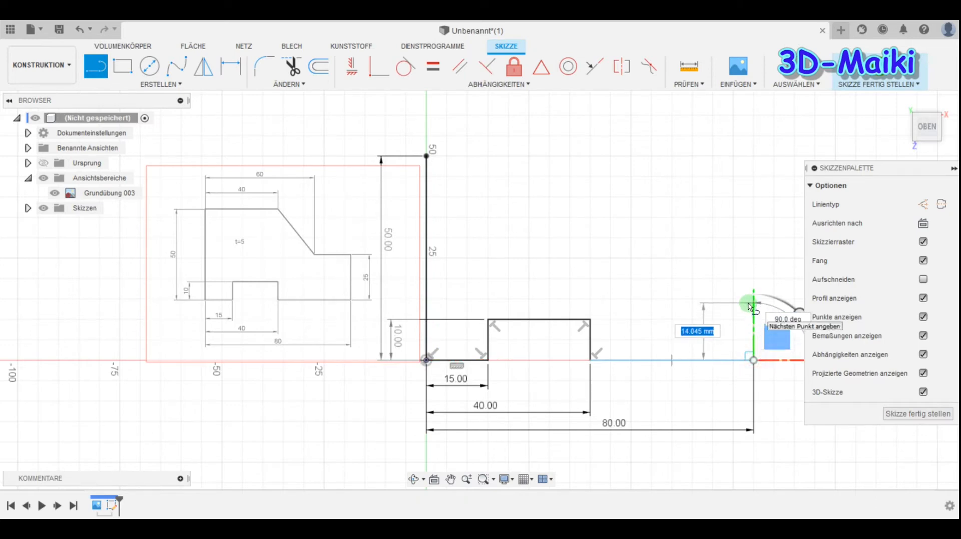
{"action": "type", "text": "25"}
{"action": "key", "text": "Tab"}
{"action": "key", "text": "Return"}
{"action": "key", "text": "Escape"}
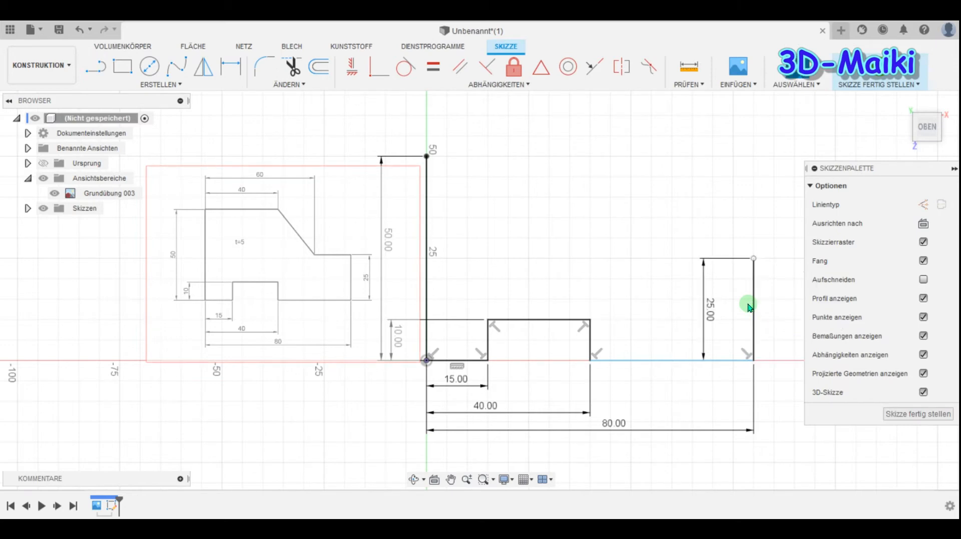
{"action": "left_click_drag", "start_coordinate": [701, 314], "coordinate": [778, 315]}
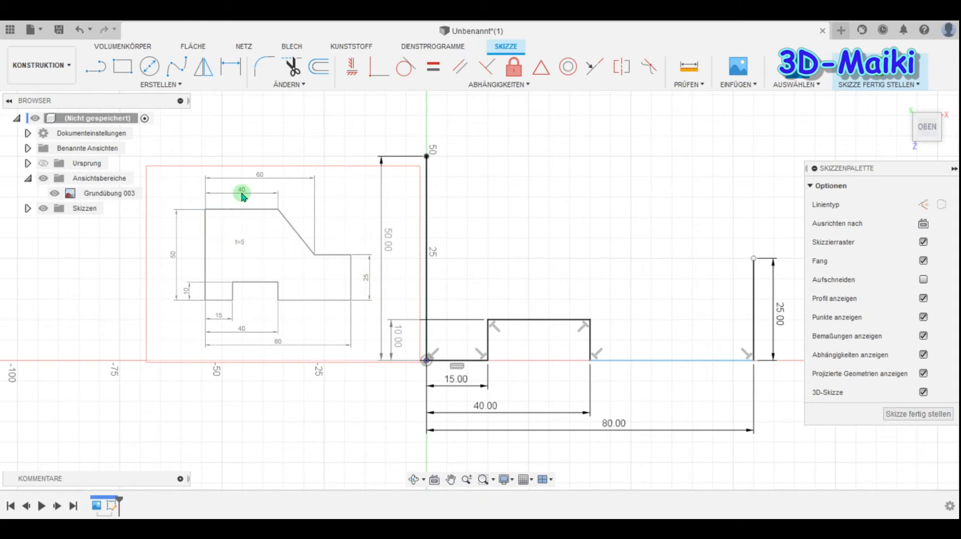
Step: Draw a 40 mm horizontal line from the upper end of the 50 mm vertical line, toward the 25 mm line's side
{"action": "left_click", "coordinate": [102, 69]}
{"action": "left_click", "coordinate": [425, 156]}
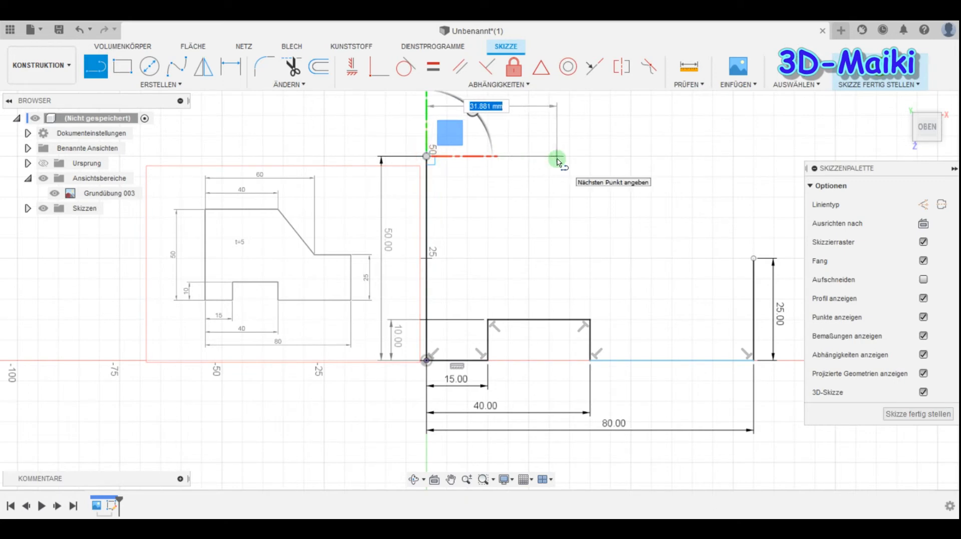
{"action": "type", "text": "40"}
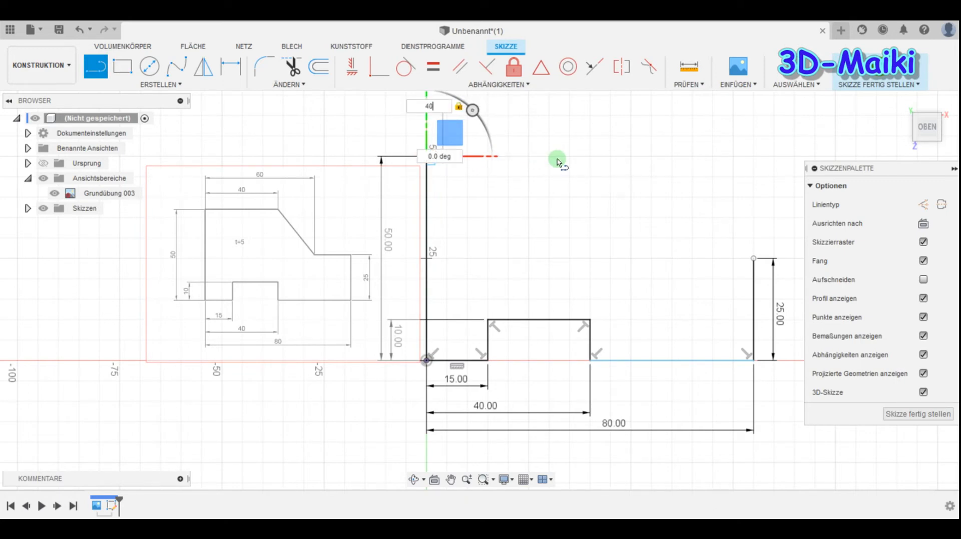
{"action": "key", "text": "Return"}
{"action": "key", "text": "Escape"}
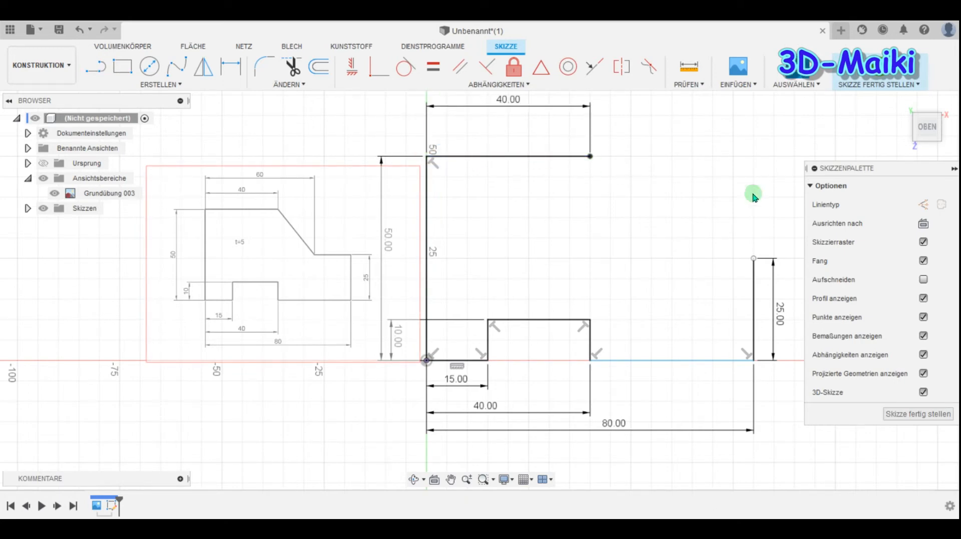
Step: Move the upper 40 mm dimension and the 50 mm and 10 mm height dimensions closer to the outline
{"action": "left_click_drag", "start_coordinate": [503, 106], "coordinate": [489, 143]}
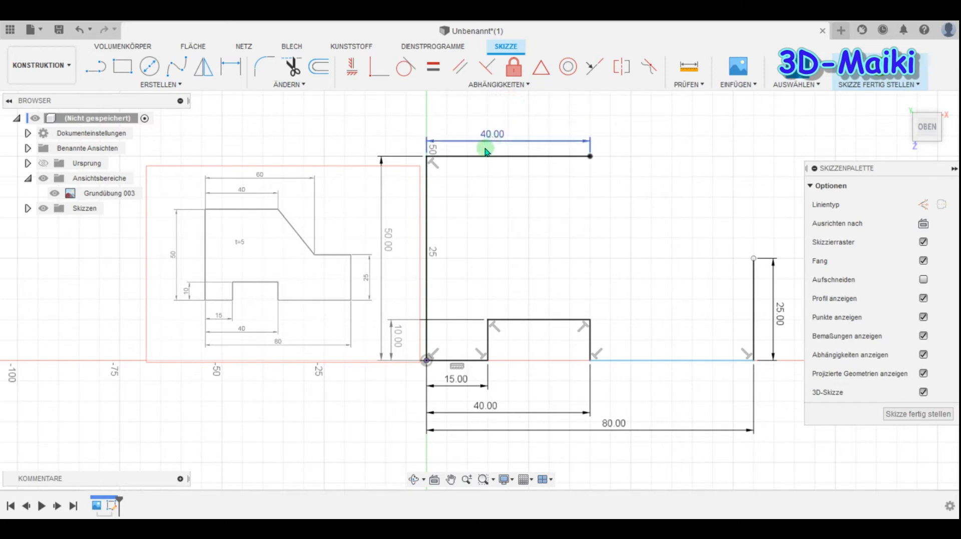
{"action": "mouse_move", "coordinate": [388, 235]}
{"action": "left_mouse_down"}
{"action": "mouse_move", "coordinate": [398, 239]}
{"action": "mouse_move", "coordinate": [389, 237]}
{"action": "left_mouse_up"}
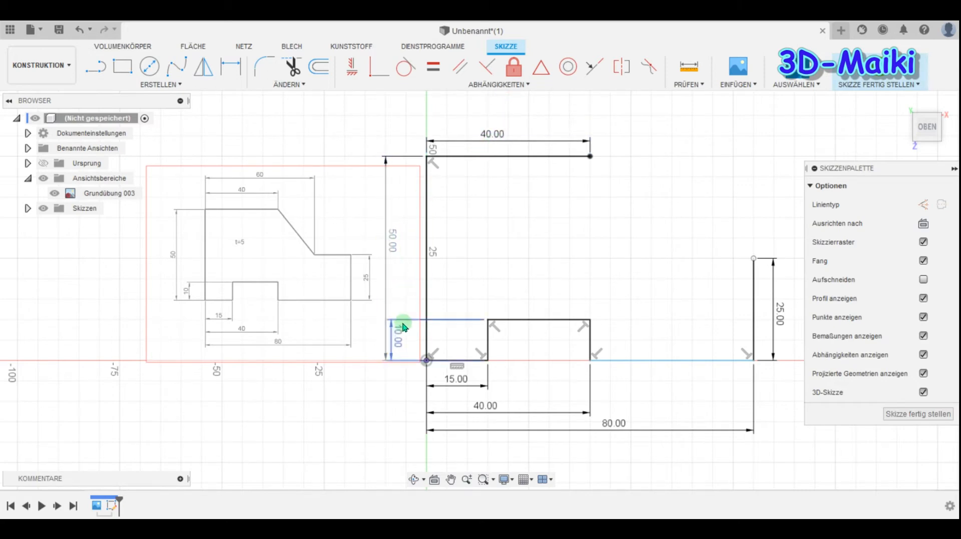
{"action": "mouse_move", "coordinate": [394, 337]}
{"action": "left_mouse_down"}
{"action": "mouse_move", "coordinate": [407, 332]}
{"action": "mouse_move", "coordinate": [393, 323]}
{"action": "mouse_move", "coordinate": [396, 255]}
{"action": "left_mouse_up"}
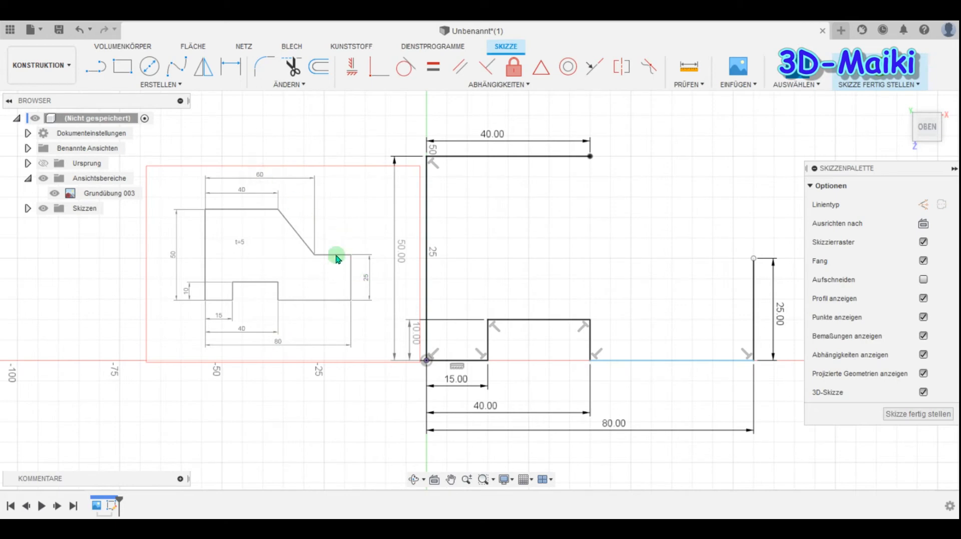
Step: Draw a 20 mm horizontal line inward from the upper end of the 25 mm line and delete its dimension
{"action": "left_click", "coordinate": [95, 66]}
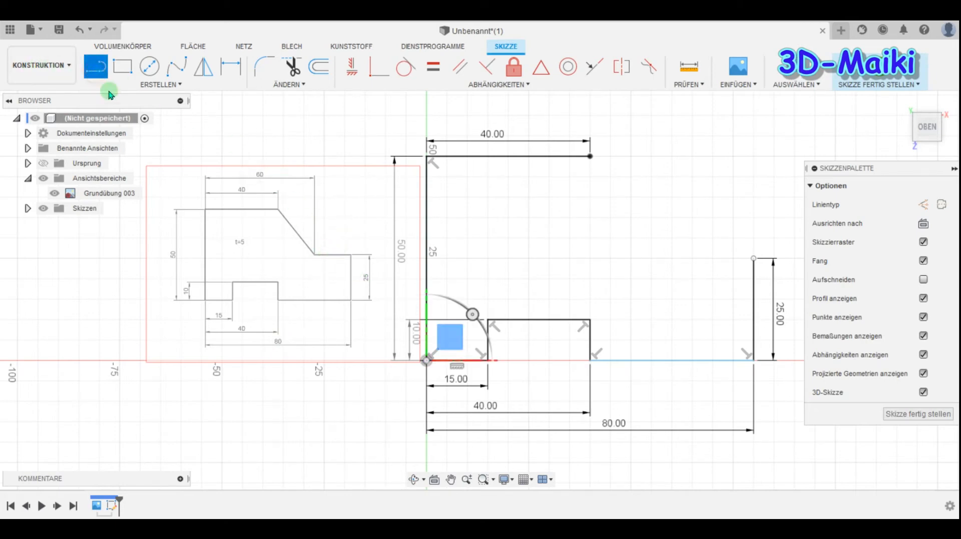
{"action": "left_click", "coordinate": [754, 259]}
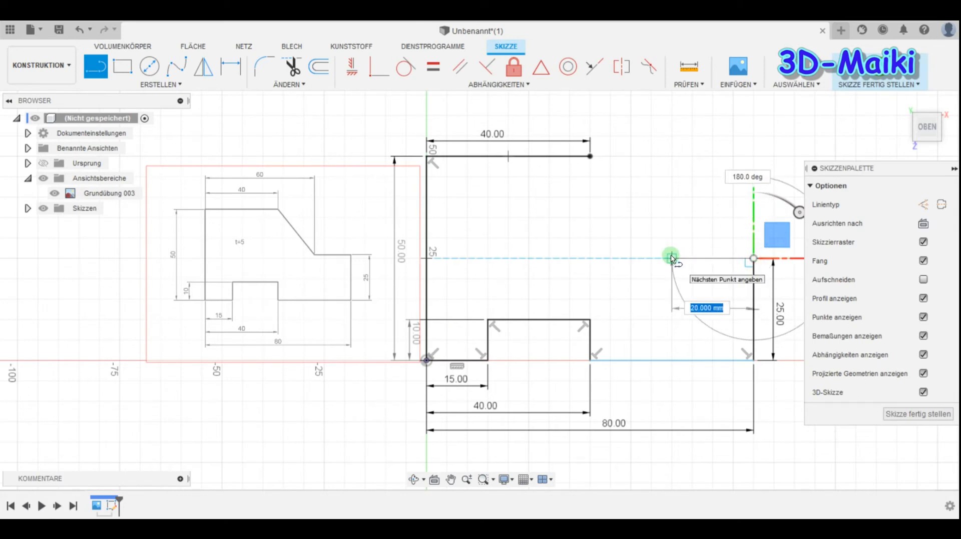
{"action": "type", "text": "20"}
{"action": "key", "text": "Return"}
{"action": "key", "text": "Escape"}
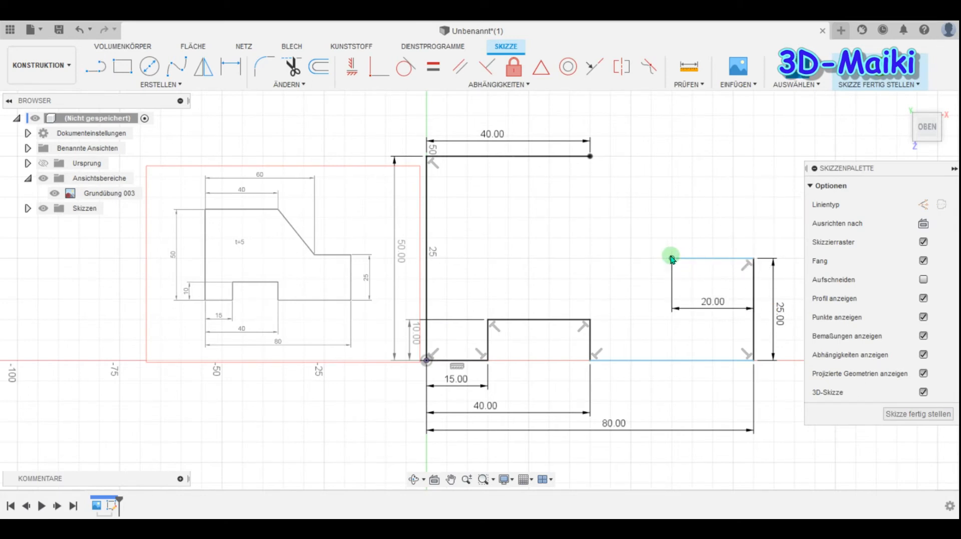
{"action": "left_click", "coordinate": [708, 308]}
{"action": "key", "text": "Delete"}
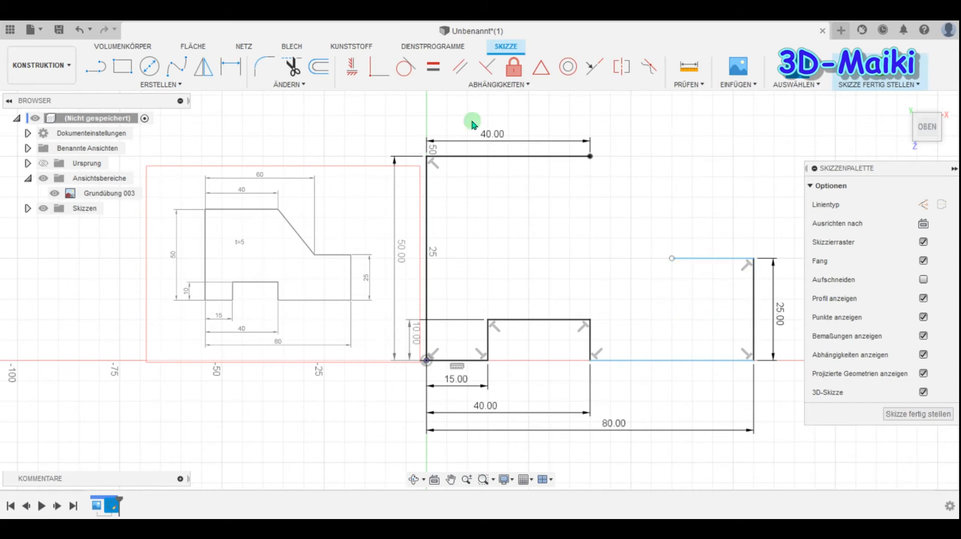
Step: Close the outline with a sloped line from the upper 40 mm edge's end to the 20 mm line's free end
{"action": "left_click", "coordinate": [95, 66]}
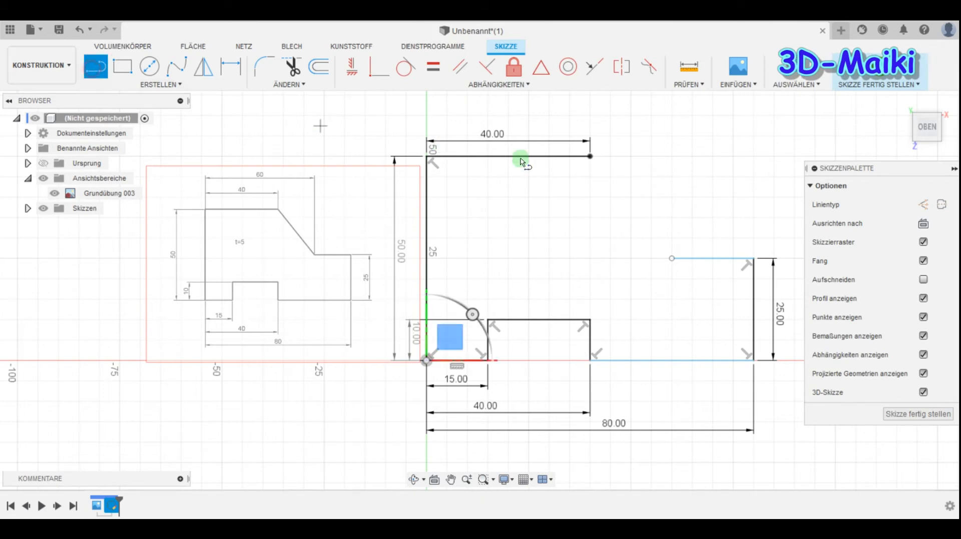
{"action": "left_click", "coordinate": [590, 157]}
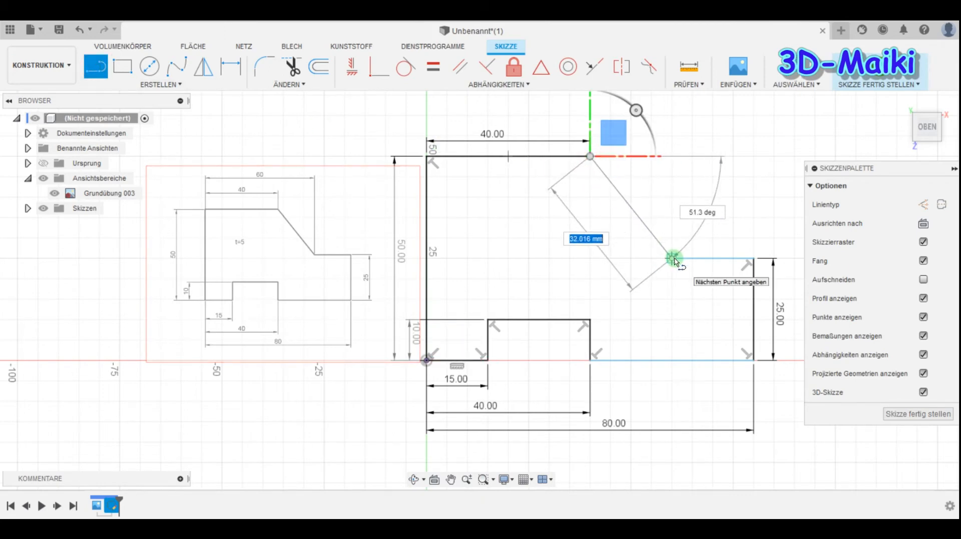
{"action": "left_click", "coordinate": [672, 259]}
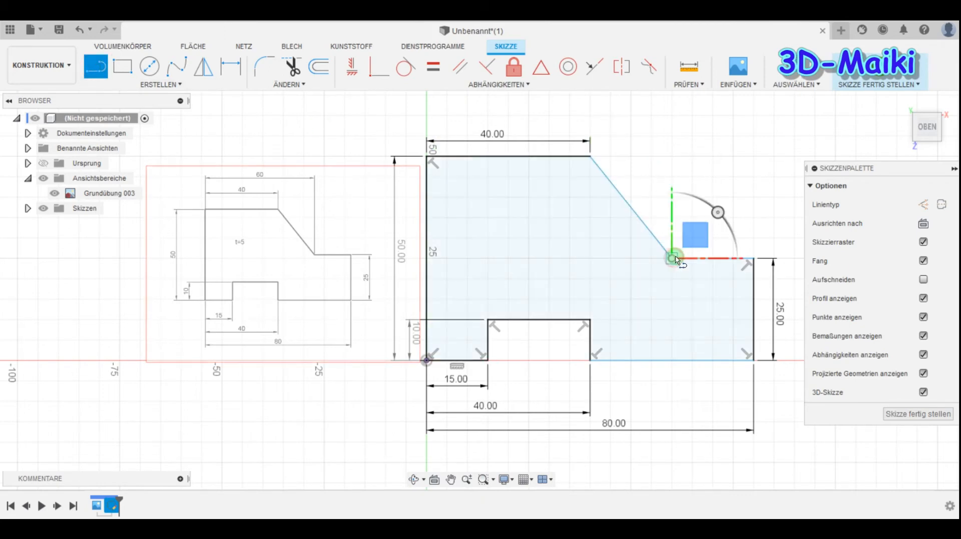
{"action": "key", "text": "Escape"}
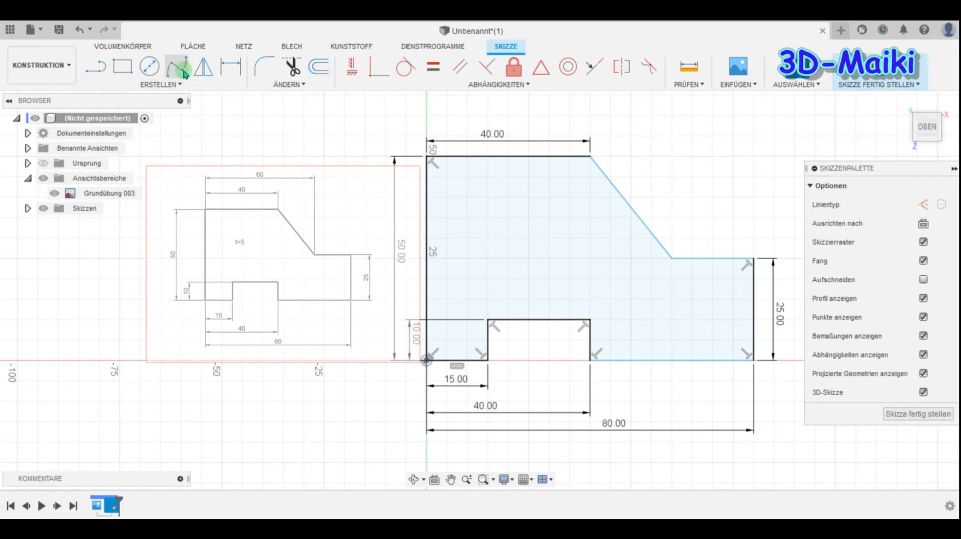
Step: Add a 60 mm horizontal dimension from the 50 mm vertical line to the slope's lower end, above the 40 mm dimension
{"action": "left_click", "coordinate": [231, 65]}
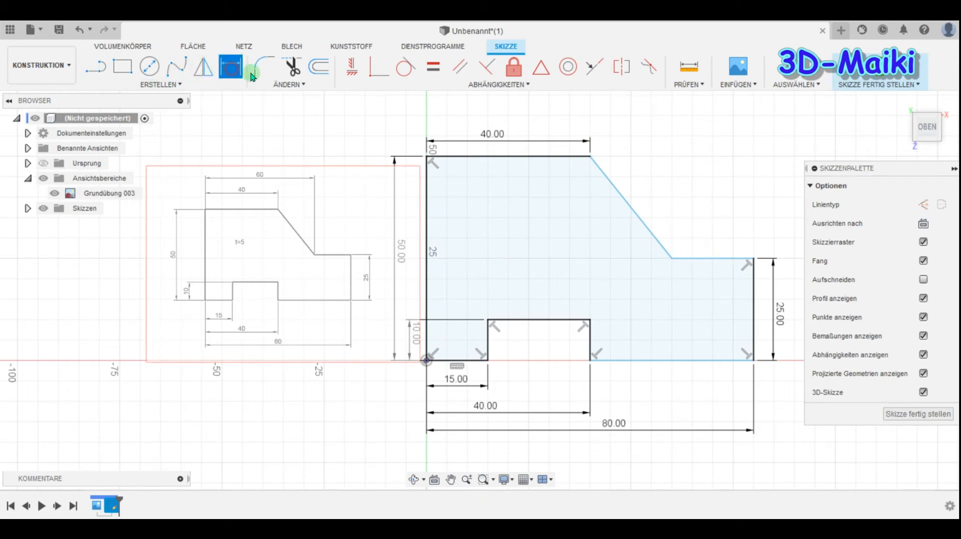
{"action": "left_click", "coordinate": [425, 187]}
{"action": "left_click", "coordinate": [673, 258]}
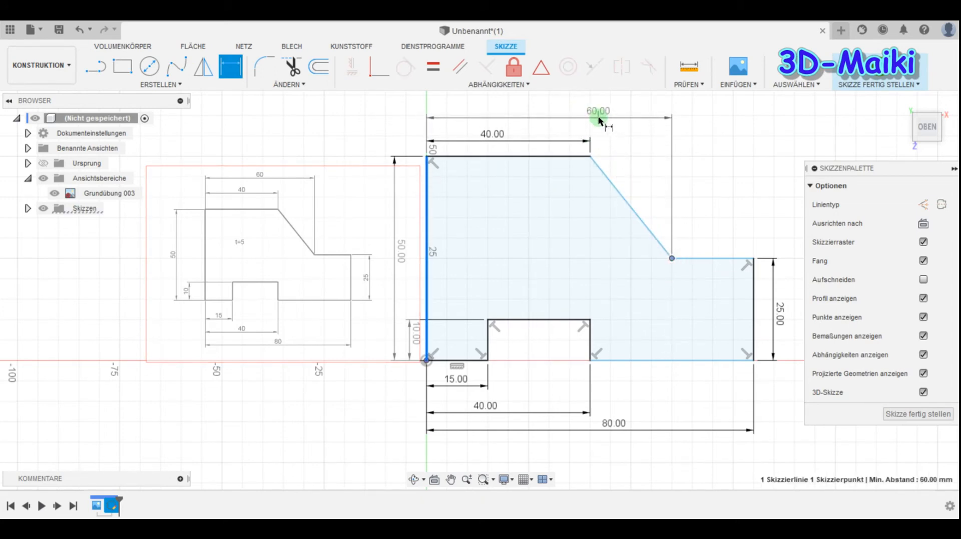
{"action": "left_click", "coordinate": [596, 114]}
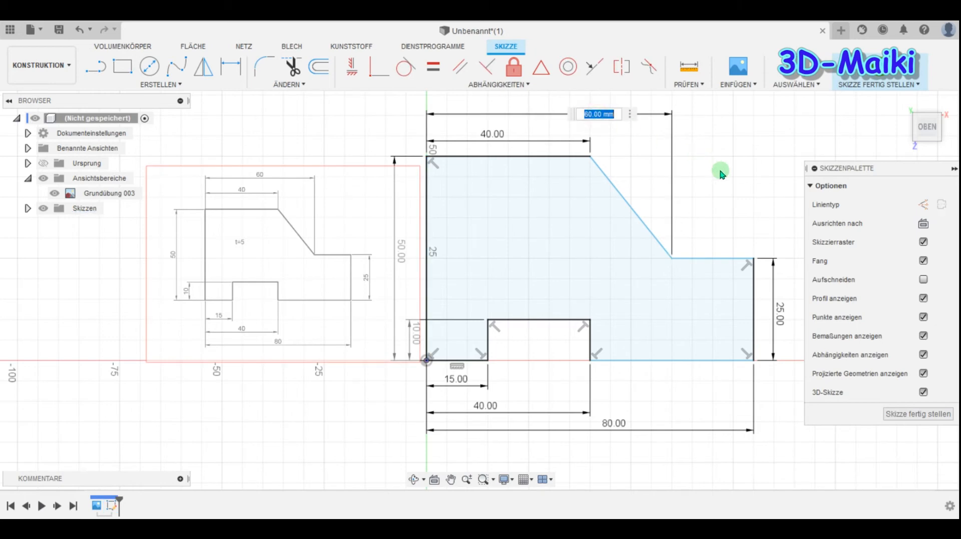
{"action": "key", "text": "Return"}
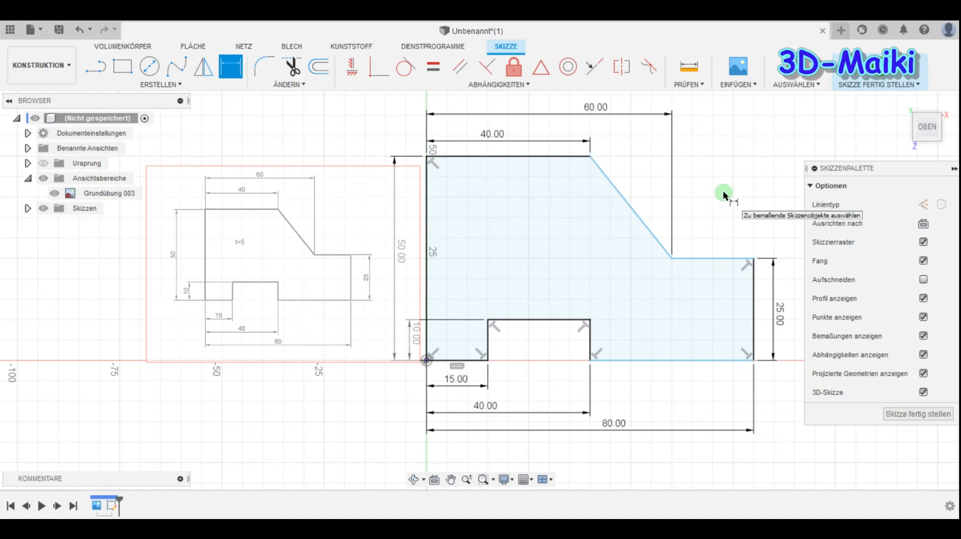
{"action": "key", "text": "Escape"}
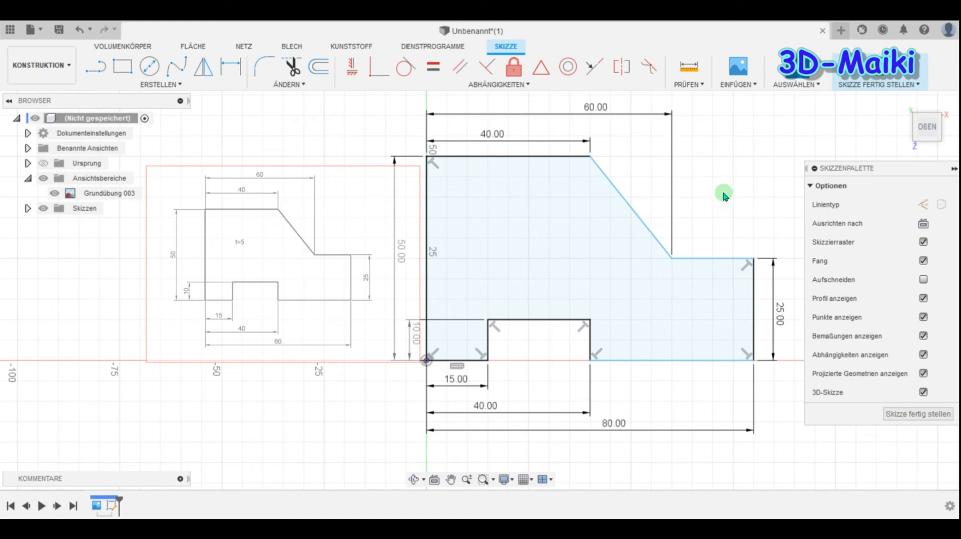
Step: Move the slope's lower corner up and back down to test which outline geometry can still shift
{"action": "left_click", "coordinate": [646, 230]}
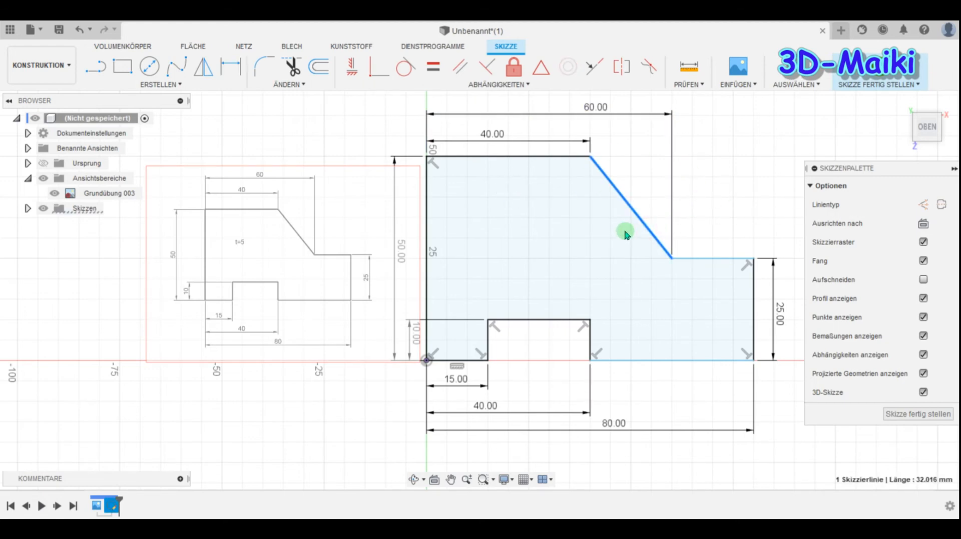
{"action": "left_click", "coordinate": [671, 258]}
{"action": "left_click_drag", "start_coordinate": [687, 256], "coordinate": [676, 226]}
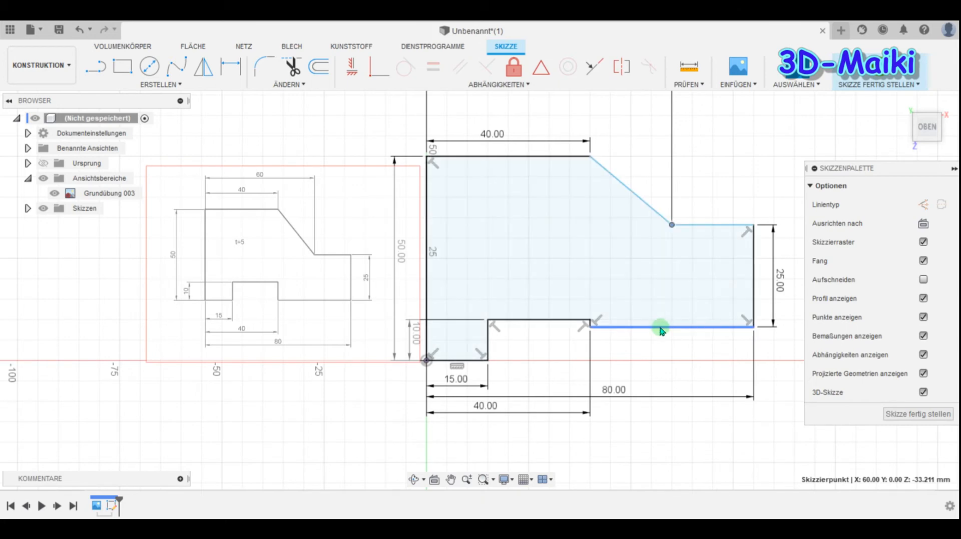
{"action": "left_click_drag", "start_coordinate": [673, 226], "coordinate": [678, 264]}
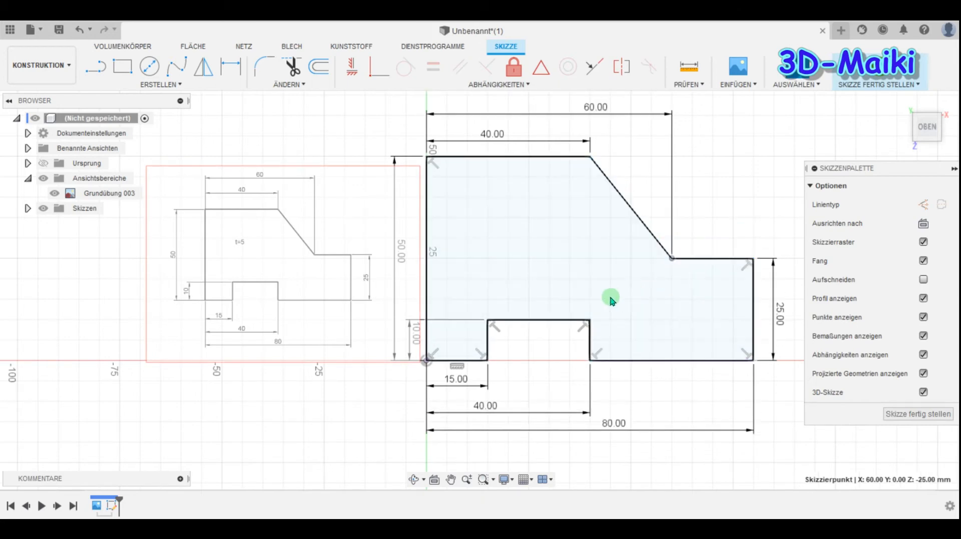
{"action": "key", "text": "d"}
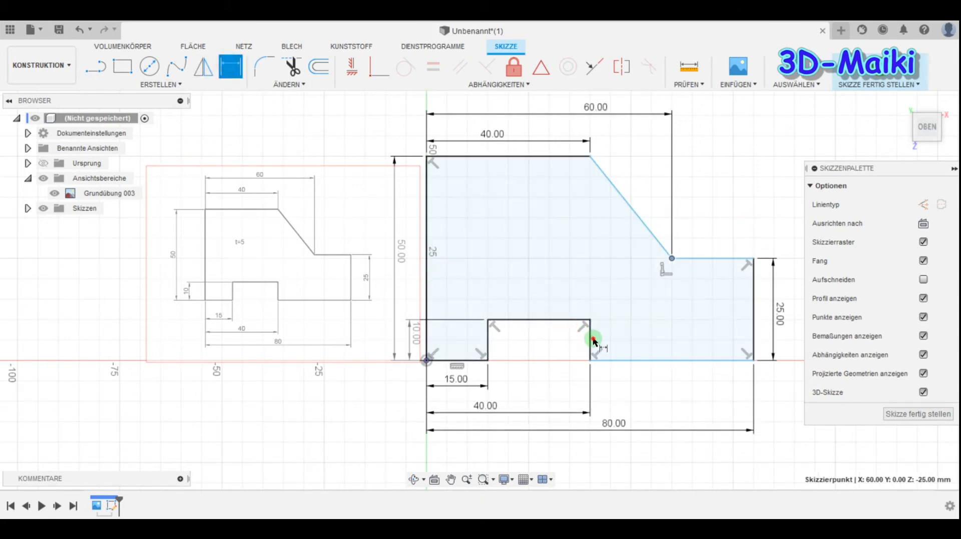
{"action": "left_click", "coordinate": [591, 342]}
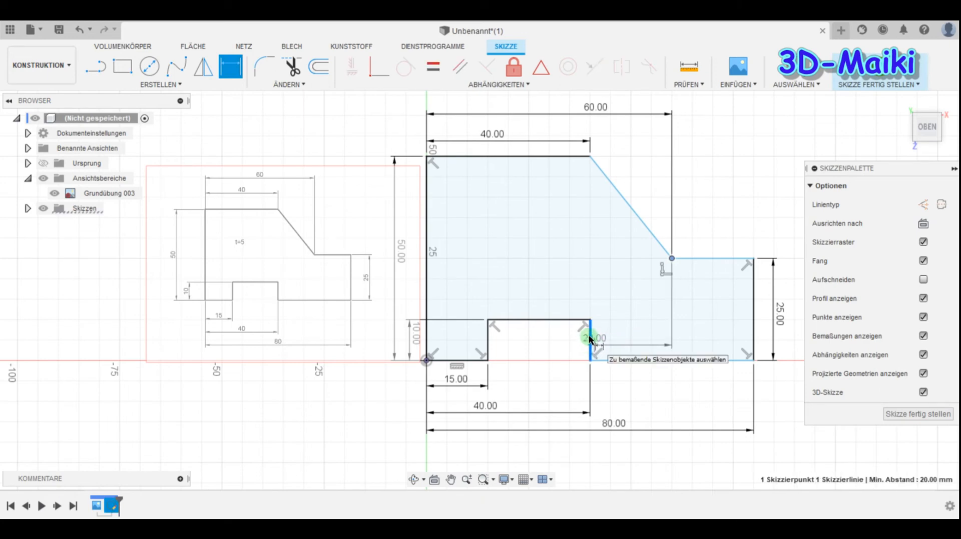
{"action": "key", "text": "Escape"}
{"action": "left_click", "coordinate": [239, 82]}
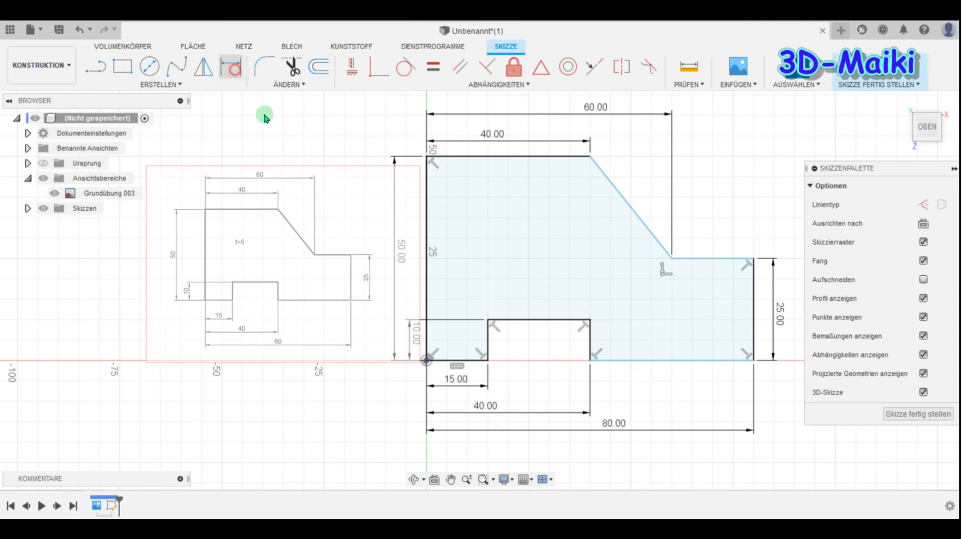
{"action": "left_click", "coordinate": [594, 356]}
{"action": "key", "text": "Escape"}
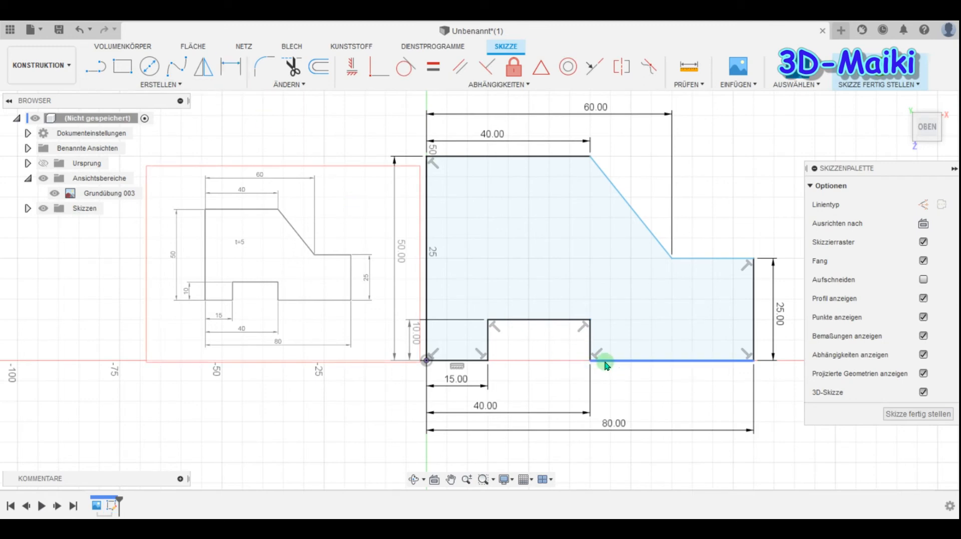
Step: Add a 10 mm height dimension to the notch's right vertical edge, placed inside the outline
{"action": "scroll", "coordinate": [606, 366], "scroll_direction": "down", "scroll_amount": 2}
{"action": "scroll", "coordinate": [605, 366], "scroll_direction": "up", "scroll_amount": 4}
{"action": "scroll", "coordinate": [605, 362], "scroll_direction": "up", "scroll_amount": 8}
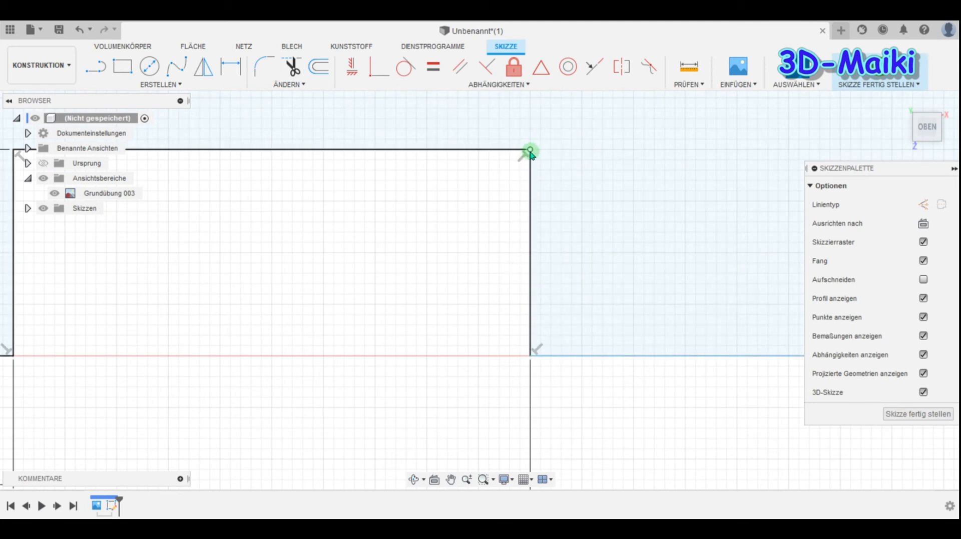
{"action": "left_click", "coordinate": [530, 197]}
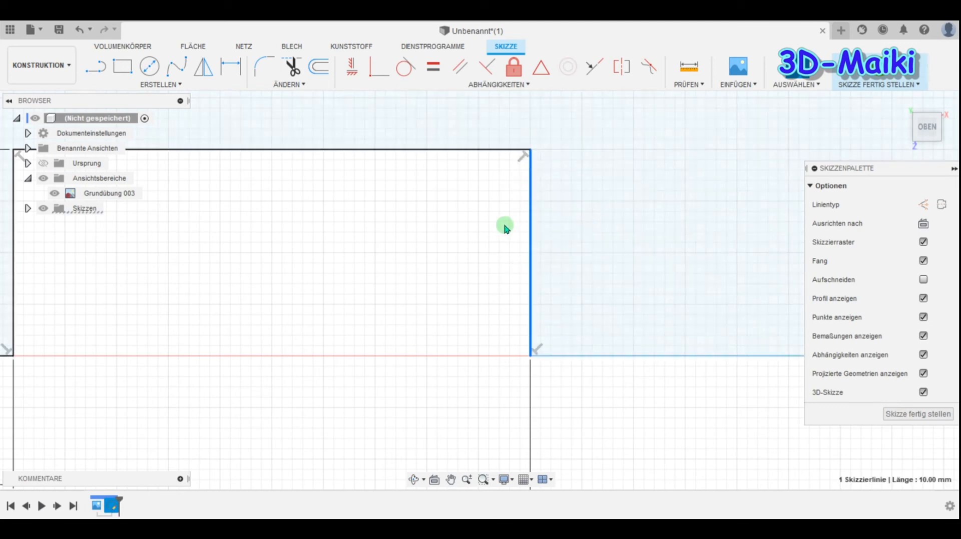
{"action": "key", "text": "d"}
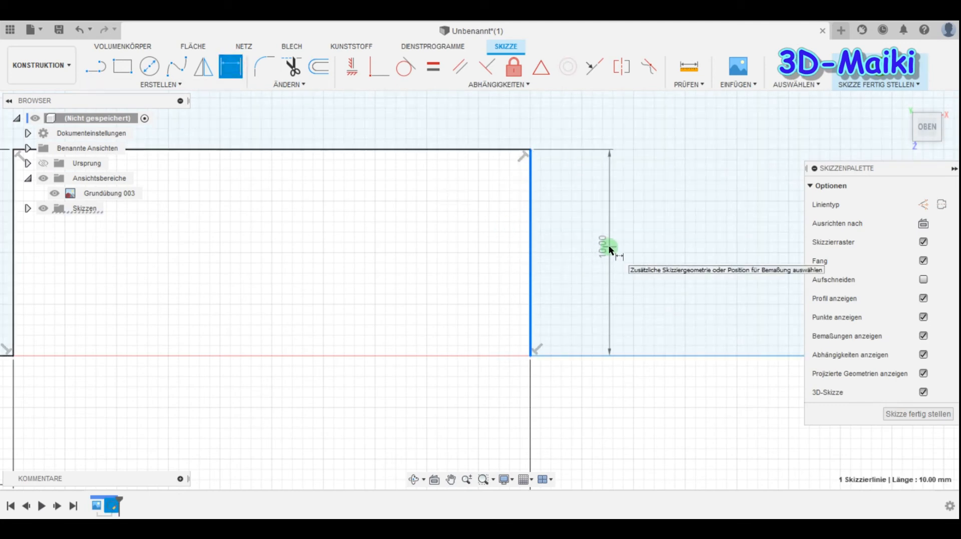
{"action": "left_click", "coordinate": [610, 249]}
{"action": "key", "text": "Return"}
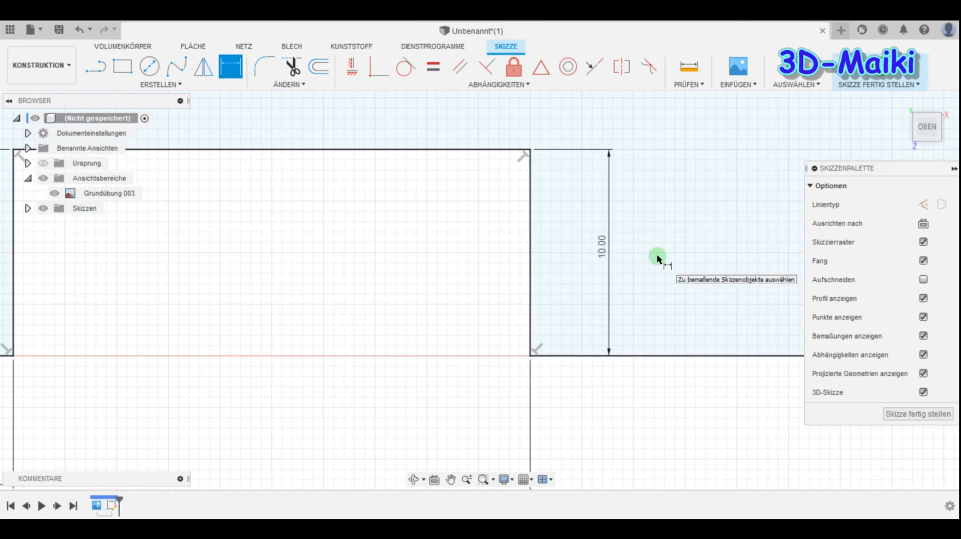
Step: Examine the thickness note on the Grundübung 003 reference canvas and view the sketch from the home view
{"action": "scroll", "coordinate": [581, 254], "scroll_direction": "down", "scroll_amount": 5}
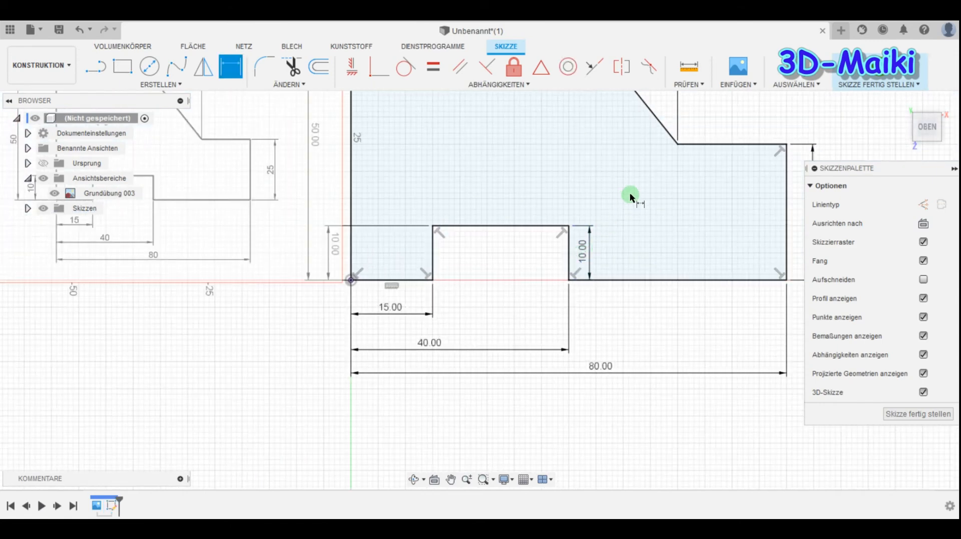
{"action": "mouse_move", "coordinate": [630, 192]}
{"action": "middle_mouse_down"}
{"action": "mouse_move", "coordinate": [566, 276]}
{"action": "mouse_move", "coordinate": [575, 315]}
{"action": "middle_mouse_up"}
{"action": "scroll", "coordinate": [577, 315], "scroll_direction": "down", "scroll_amount": 3}
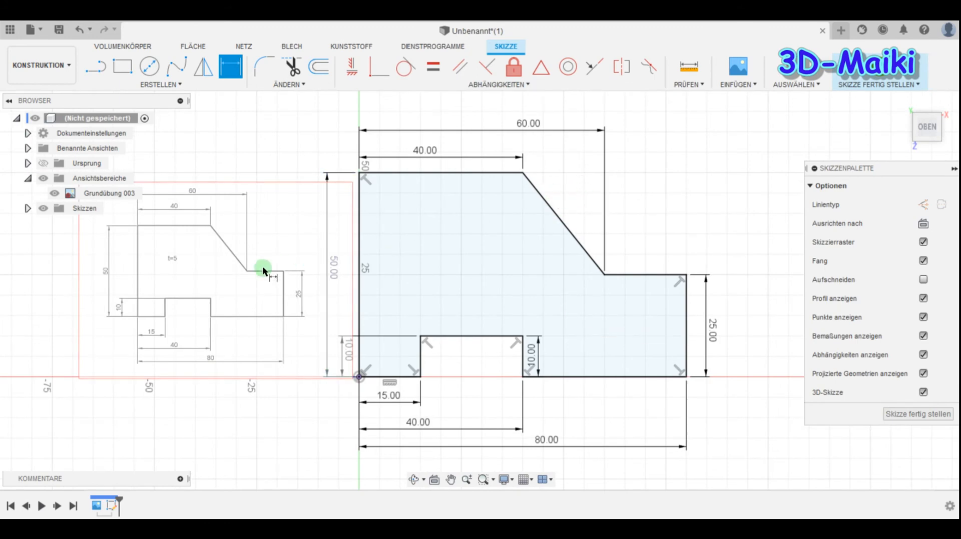
{"action": "scroll", "coordinate": [175, 264], "scroll_direction": "up", "scroll_amount": 5}
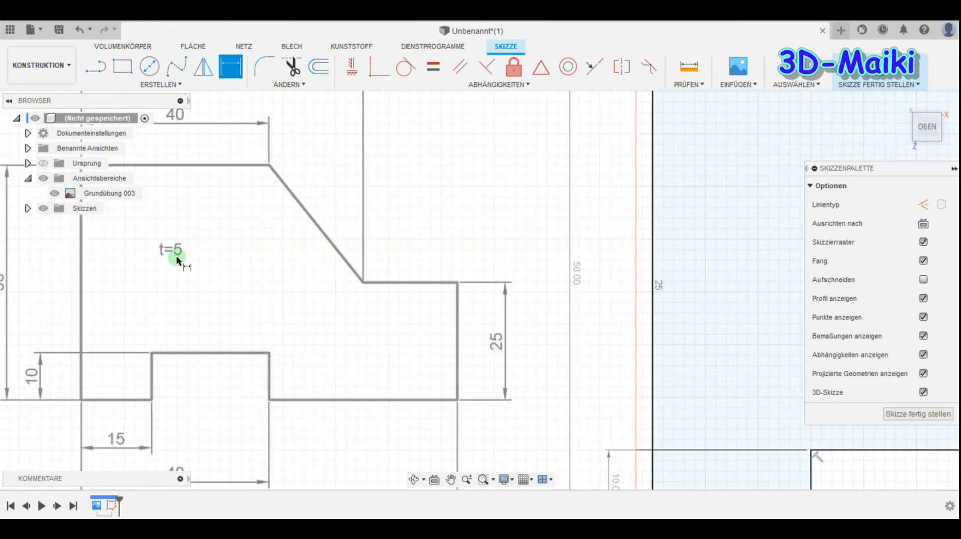
{"action": "key", "text": "Escape"}
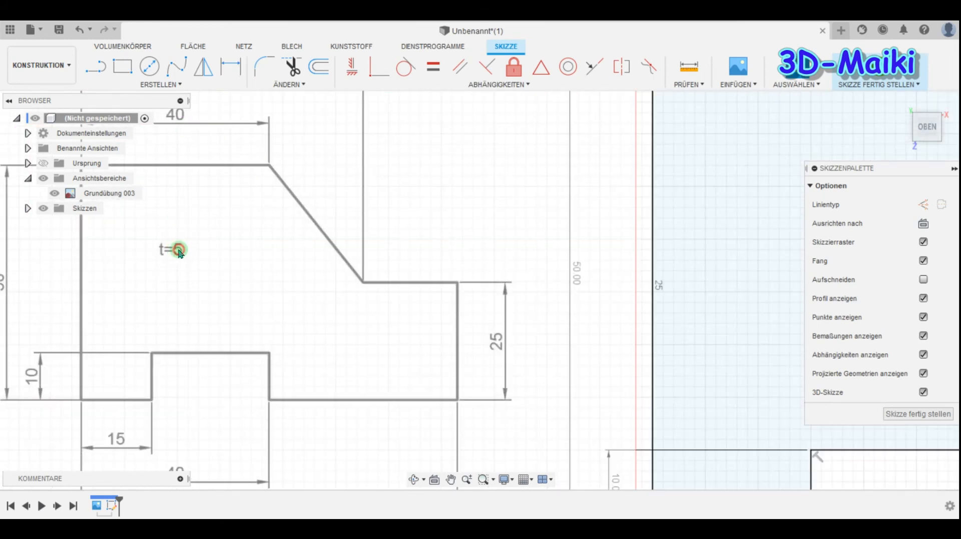
{"action": "left_click", "coordinate": [899, 103]}
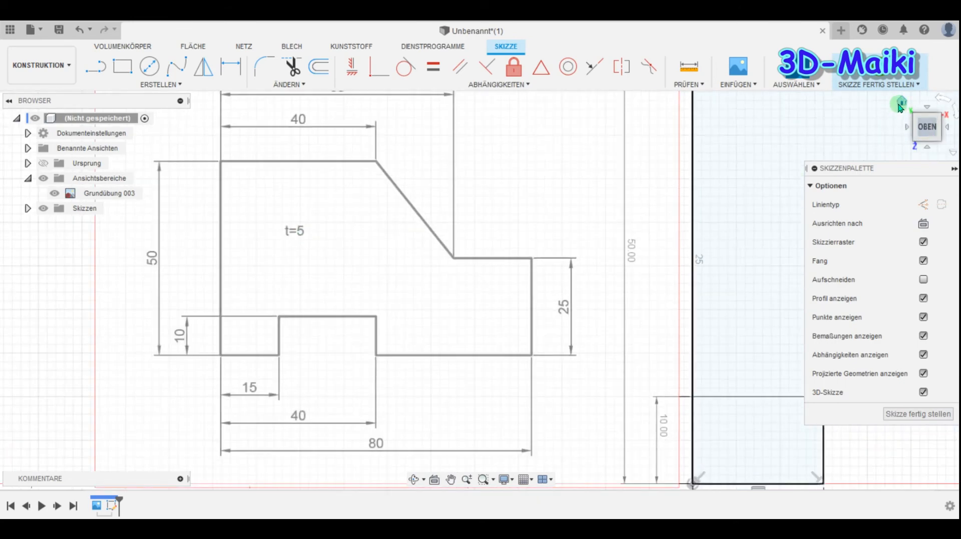
{"action": "left_click", "coordinate": [900, 104]}
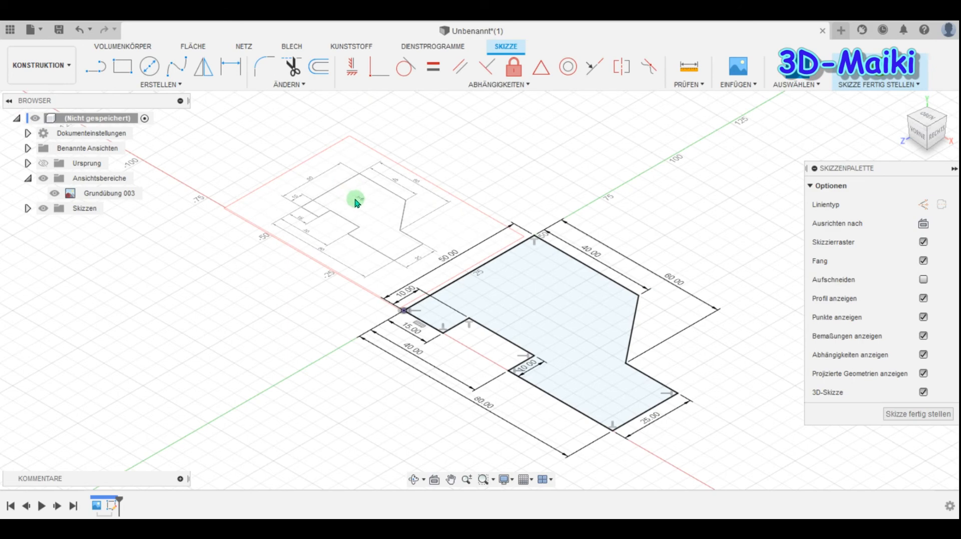
{"action": "scroll", "coordinate": [357, 202], "scroll_direction": "up", "scroll_amount": 4}
{"action": "scroll", "coordinate": [361, 203], "scroll_direction": "down", "scroll_amount": 3}
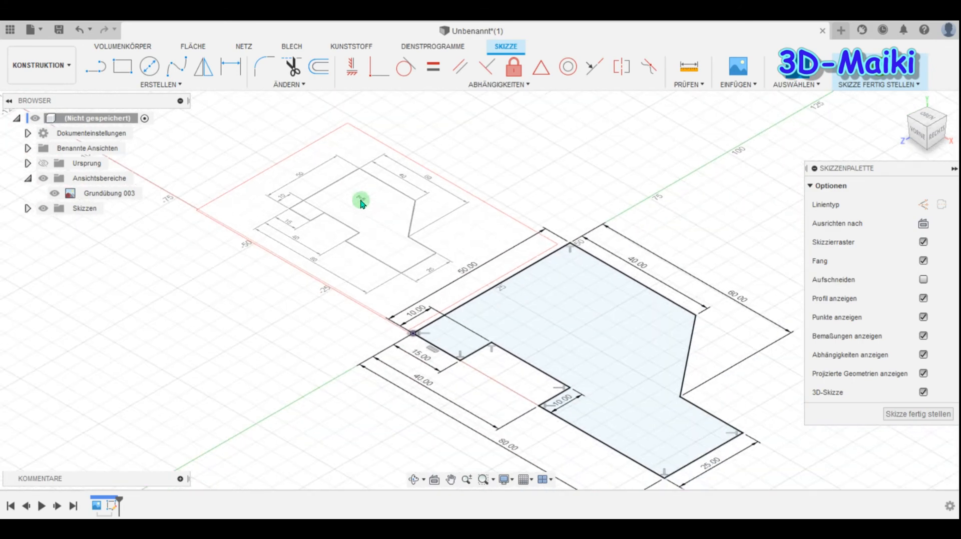
{"action": "scroll", "coordinate": [361, 201], "scroll_direction": "down", "scroll_amount": 1}
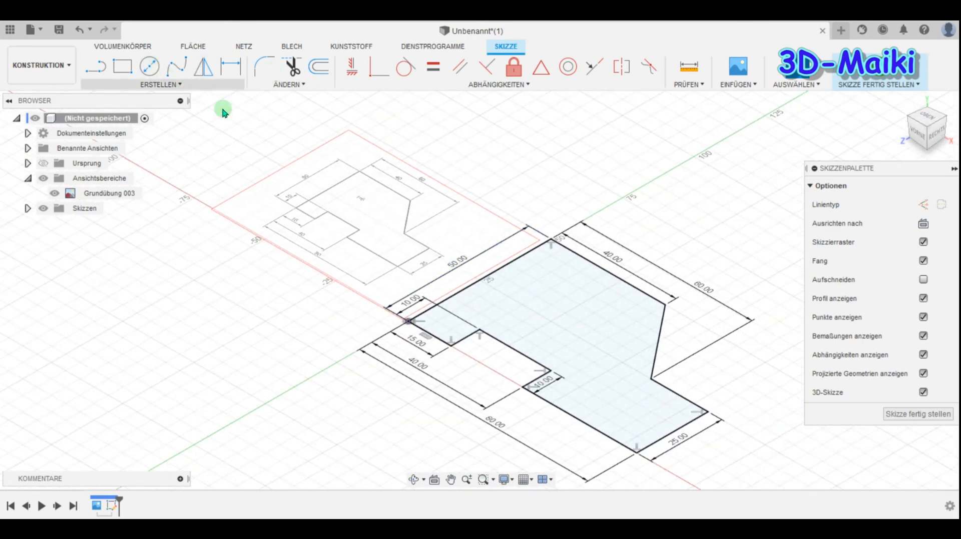
Step: Finish the sketch and extrude the outline profile 5 mm to one side as a new body
{"action": "left_click", "coordinate": [912, 415]}
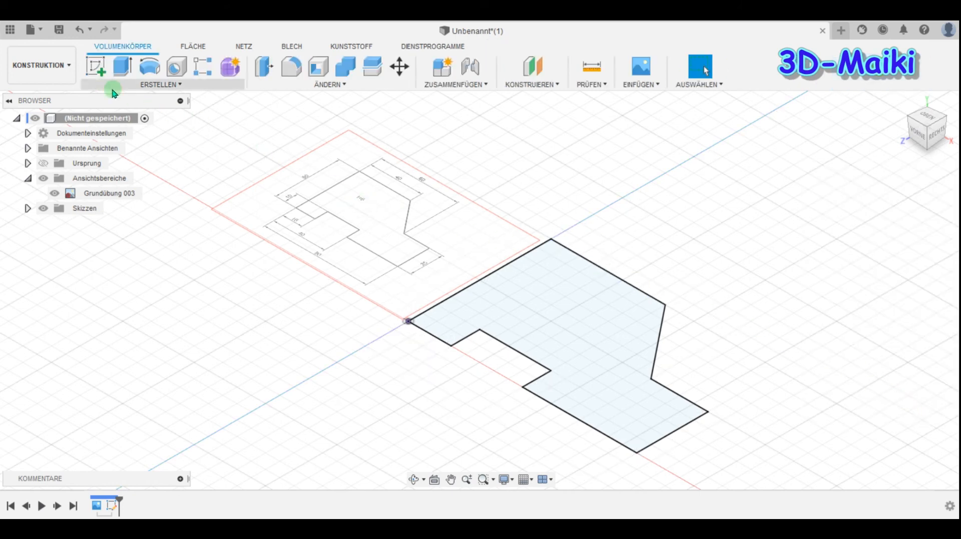
{"action": "left_click", "coordinate": [123, 66]}
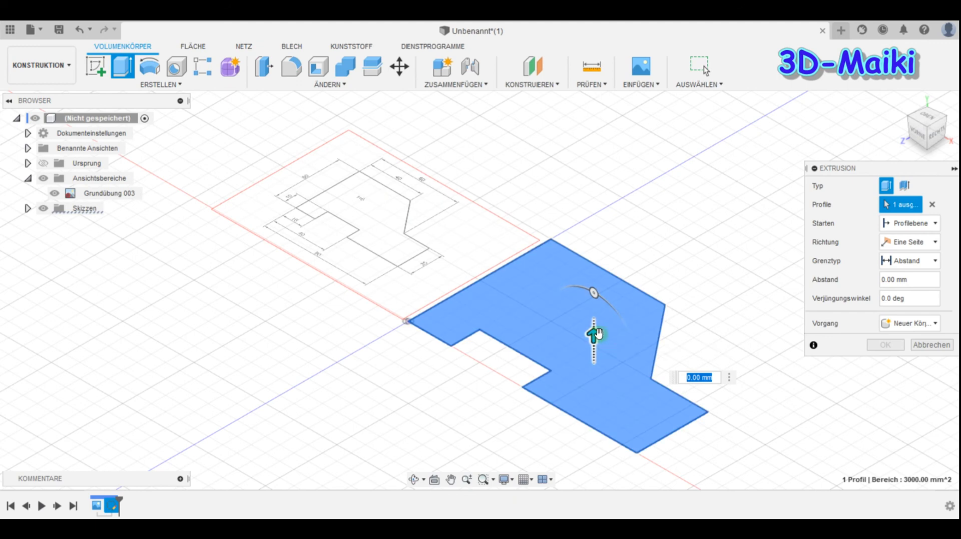
{"action": "left_click", "coordinate": [894, 279]}
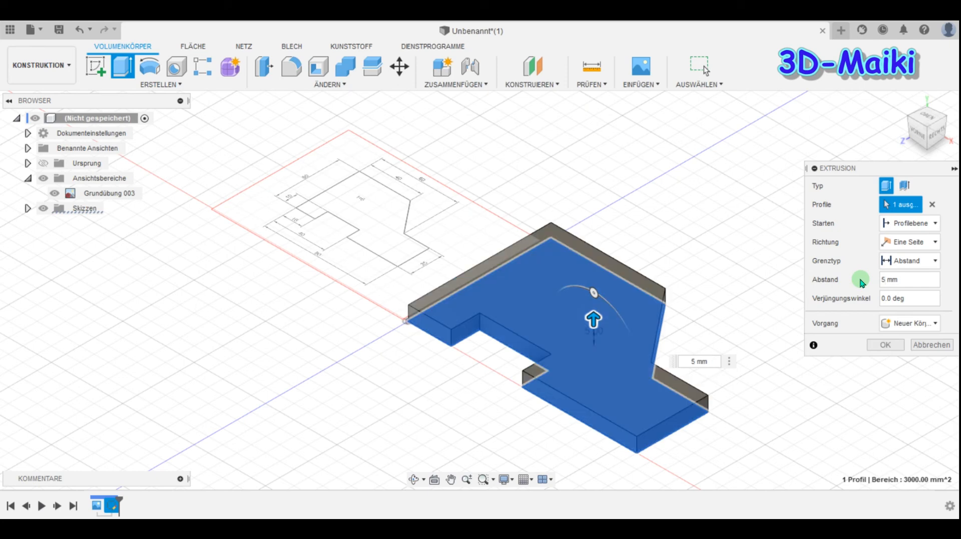
{"action": "left_click", "coordinate": [891, 345]}
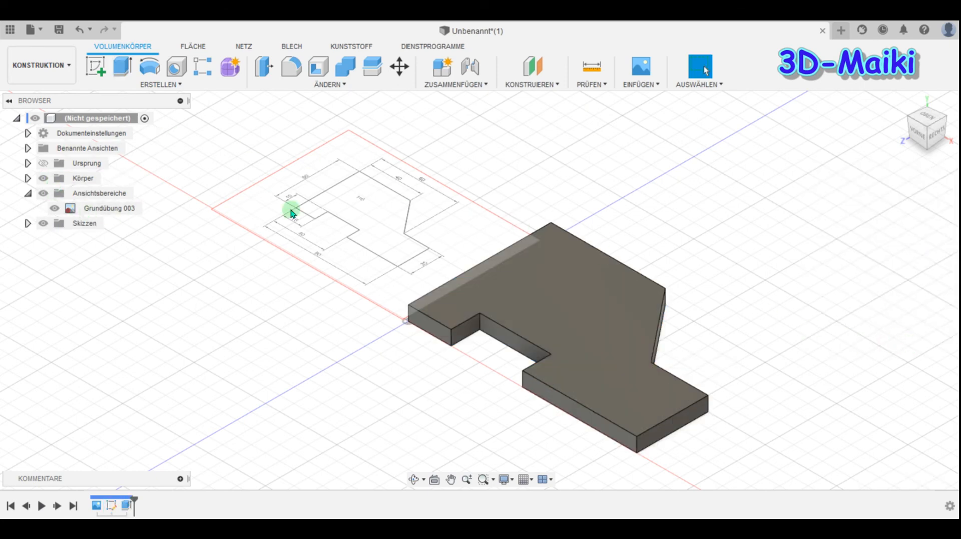
Step: Hide the Grundübung 003 canvas while viewing the body from above, and return to the home view
{"action": "left_click", "coordinate": [923, 120]}
{"action": "left_click", "coordinate": [939, 101]}
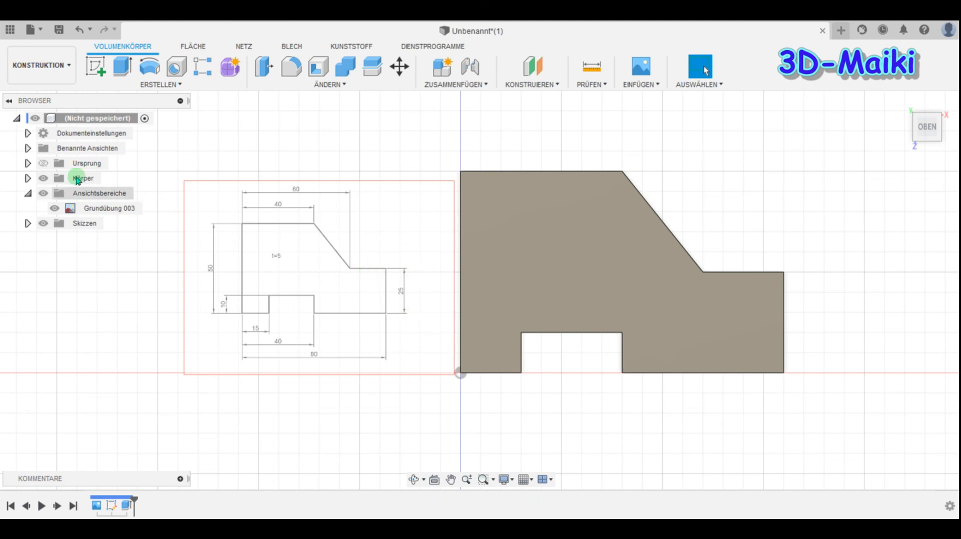
{"action": "left_click", "coordinate": [55, 209]}
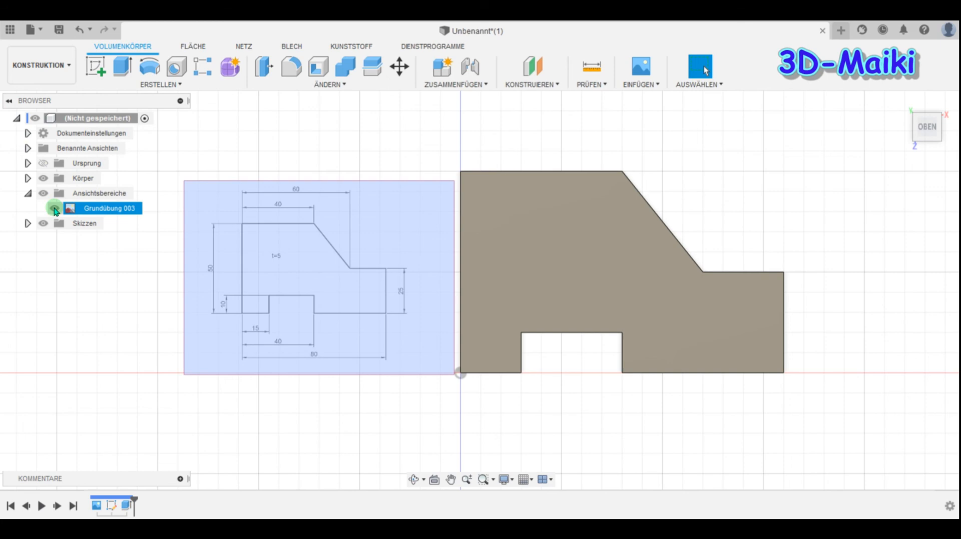
{"action": "left_click", "coordinate": [55, 208]}
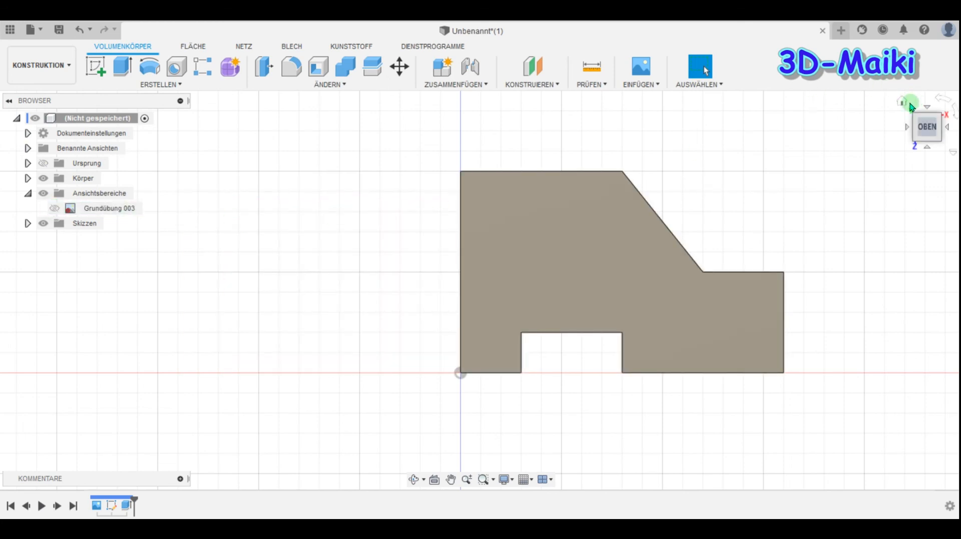
{"action": "left_click", "coordinate": [902, 102]}
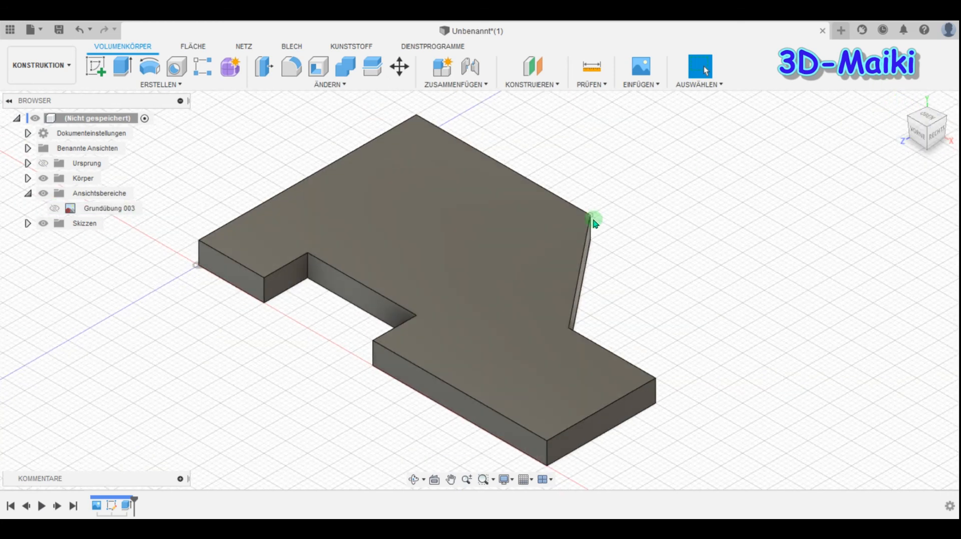